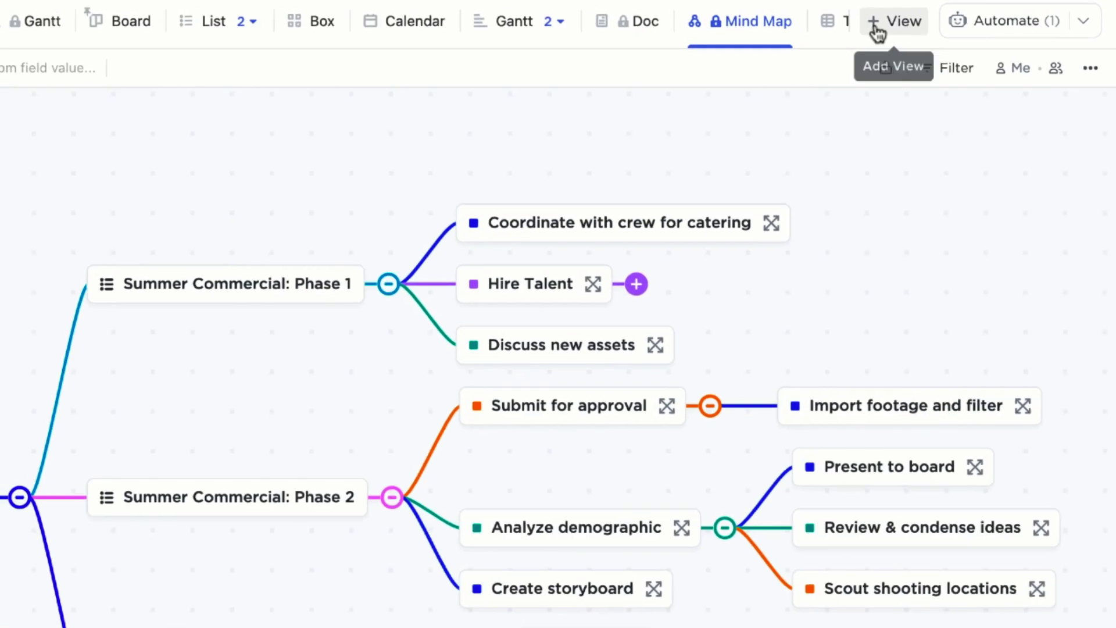
Add a Mind Map view built from the existing Tasks structure of Spring Projects.
left_click(875, 26)
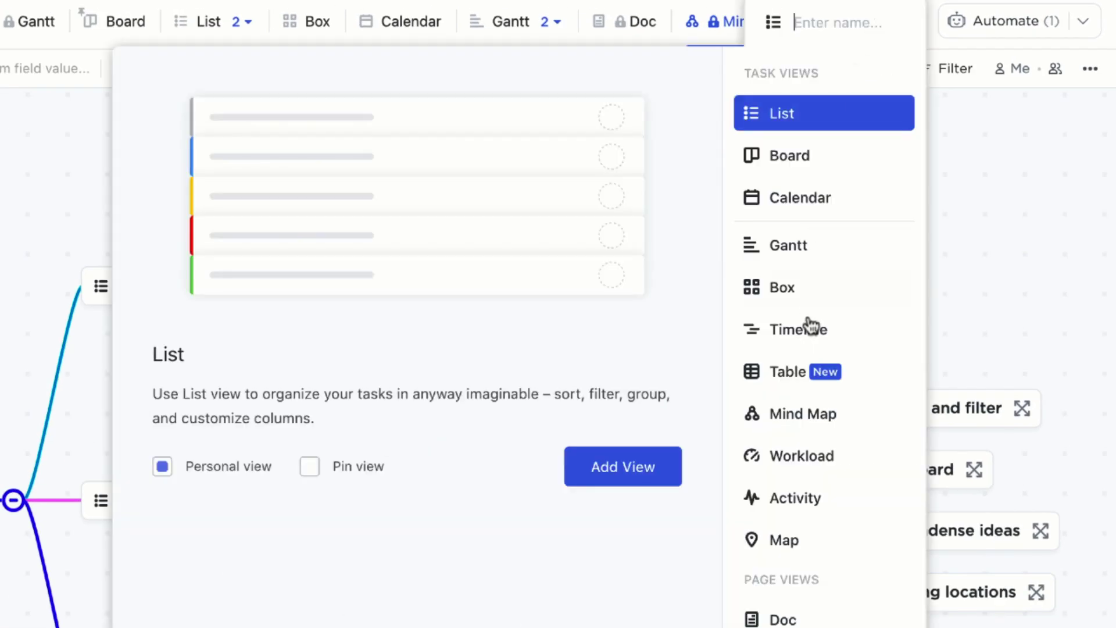
left_click(811, 422)
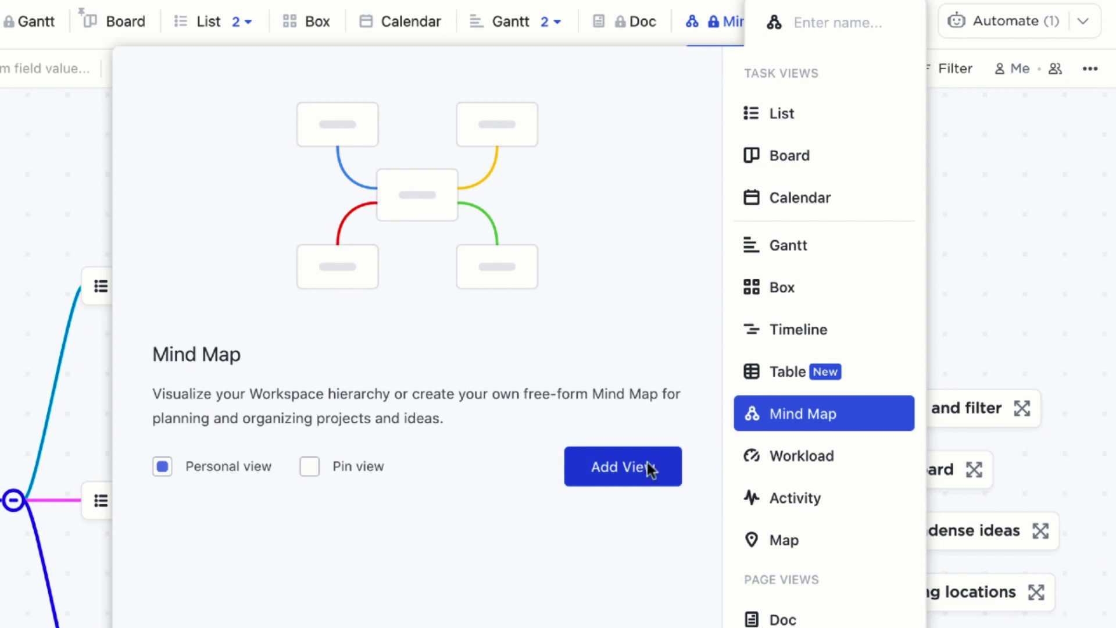
left_click(652, 468)
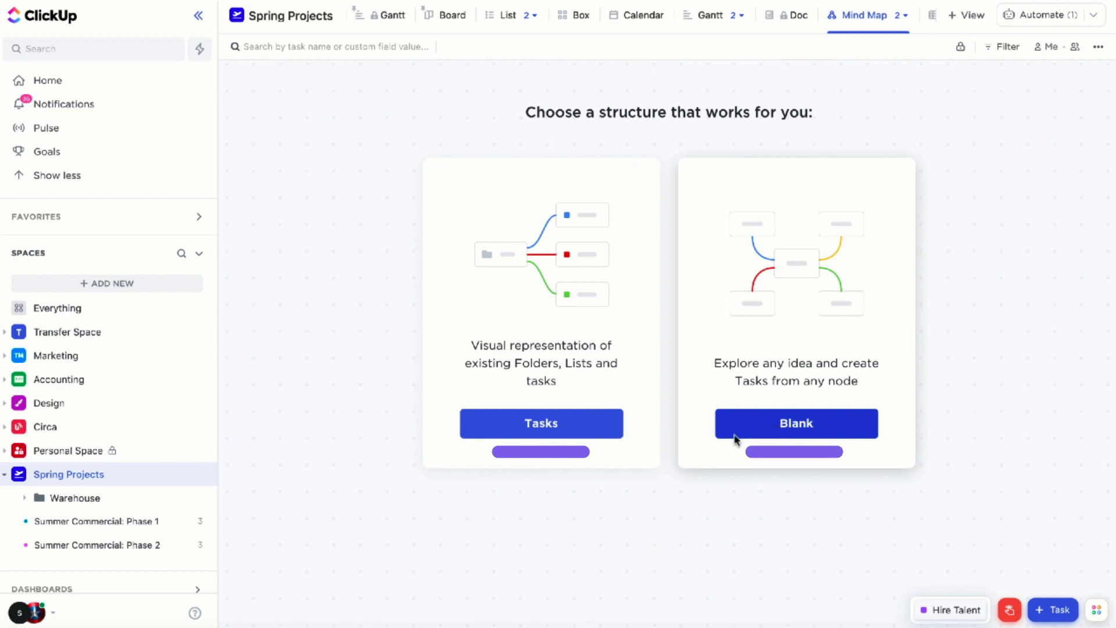
left_click(554, 431)
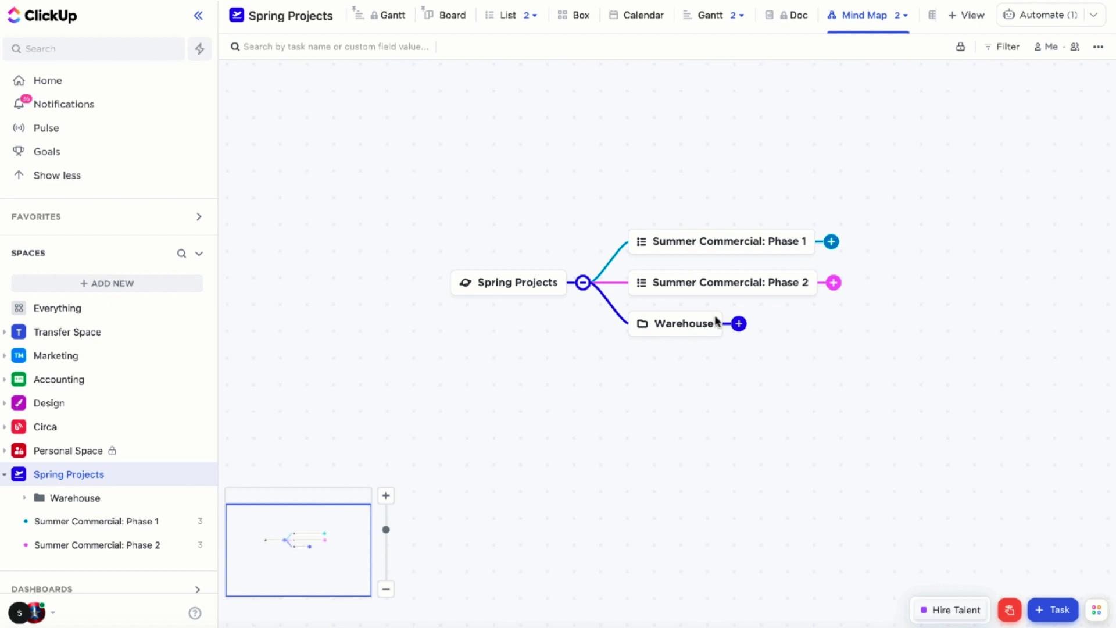
Expand the Warehouse, Summer Commercial: Phase 1, Phase 2 and Orders branches.
left_click(739, 324)
left_click(833, 283)
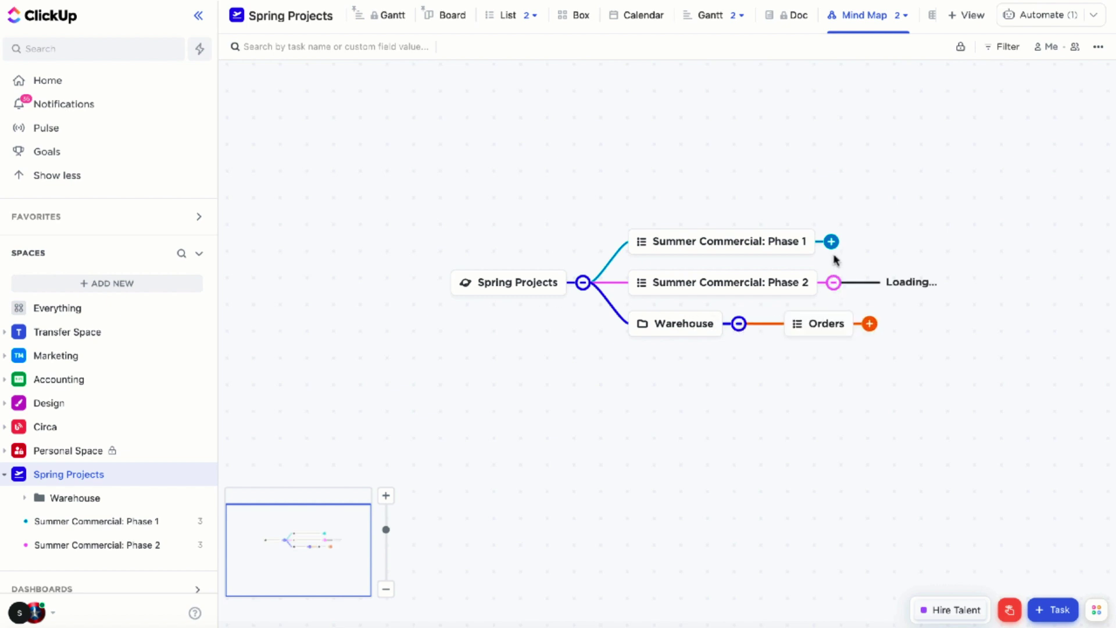
left_click(831, 242)
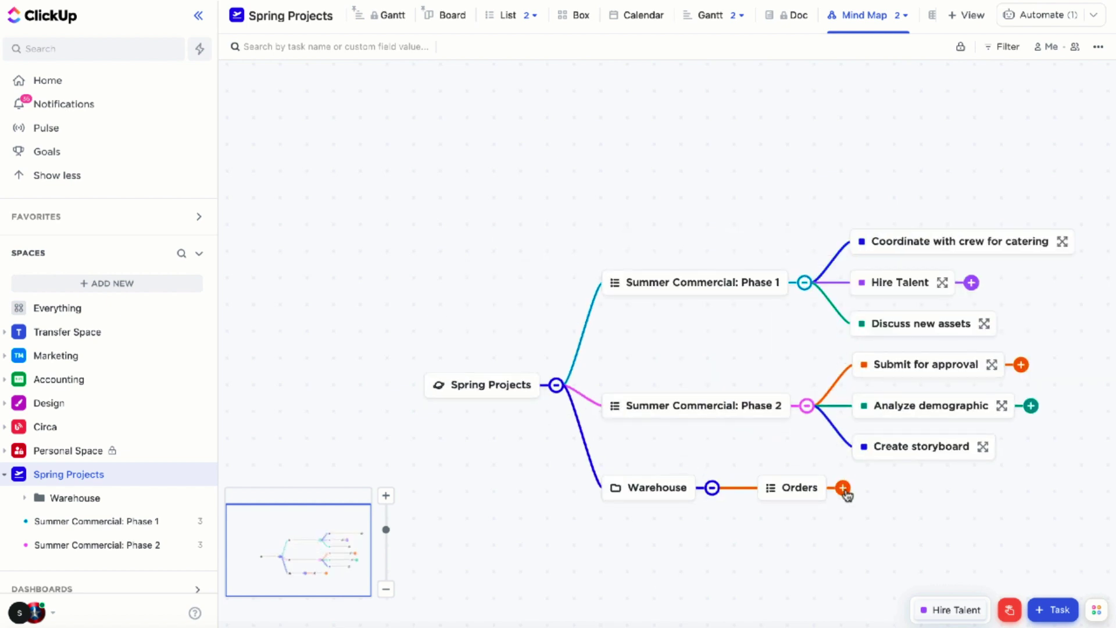
left_click(844, 488)
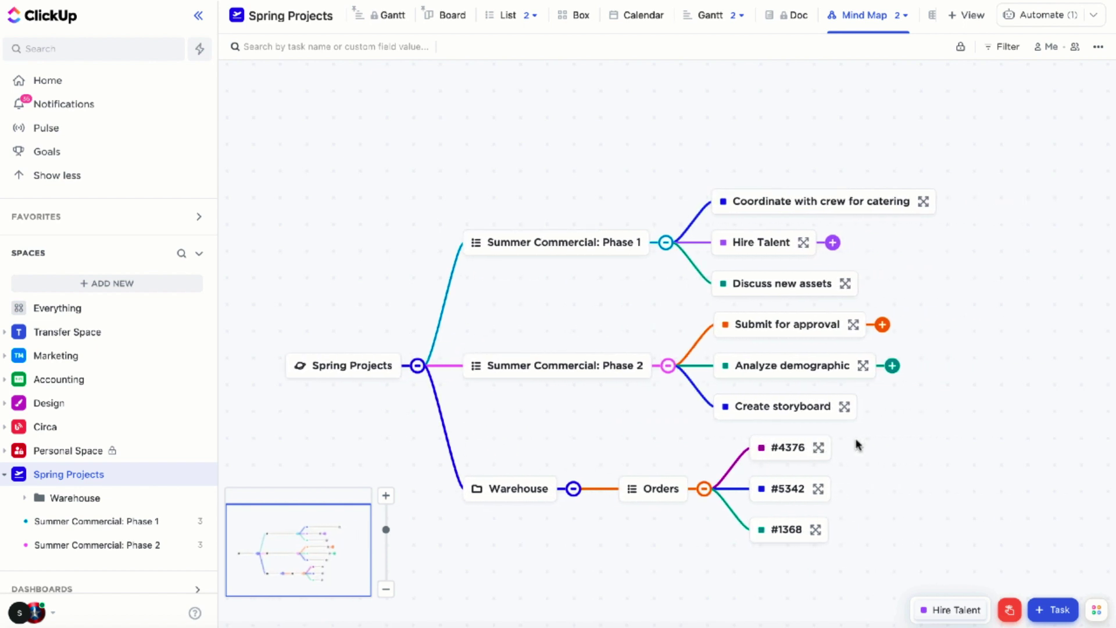
Expand and then collapse the Analyze demographic and Submit for approval subtasks.
left_click(893, 366)
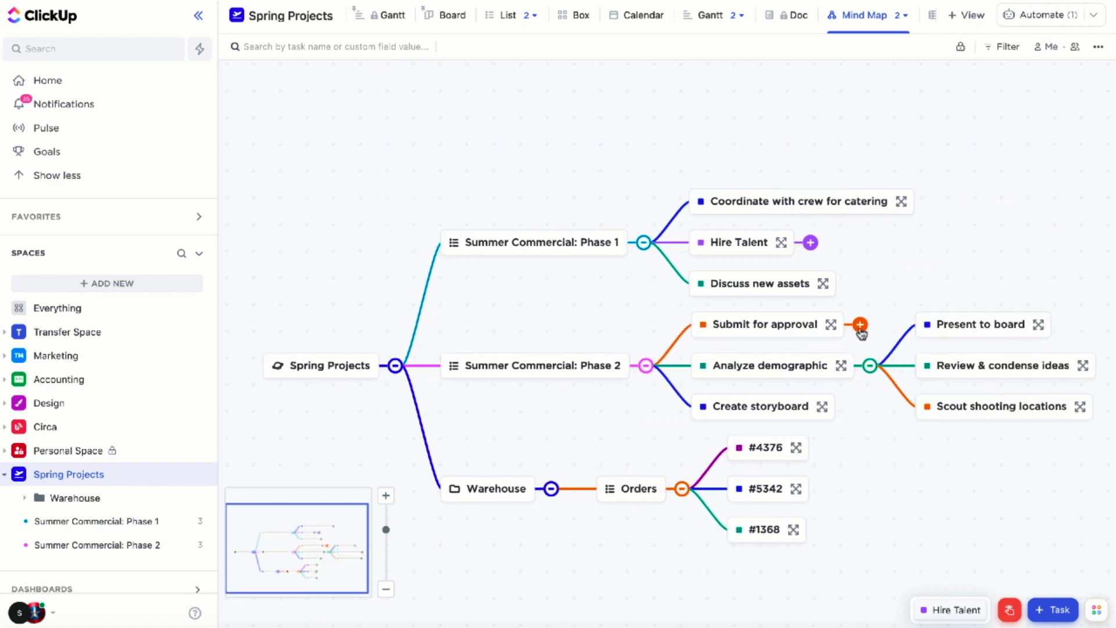
left_click(861, 323)
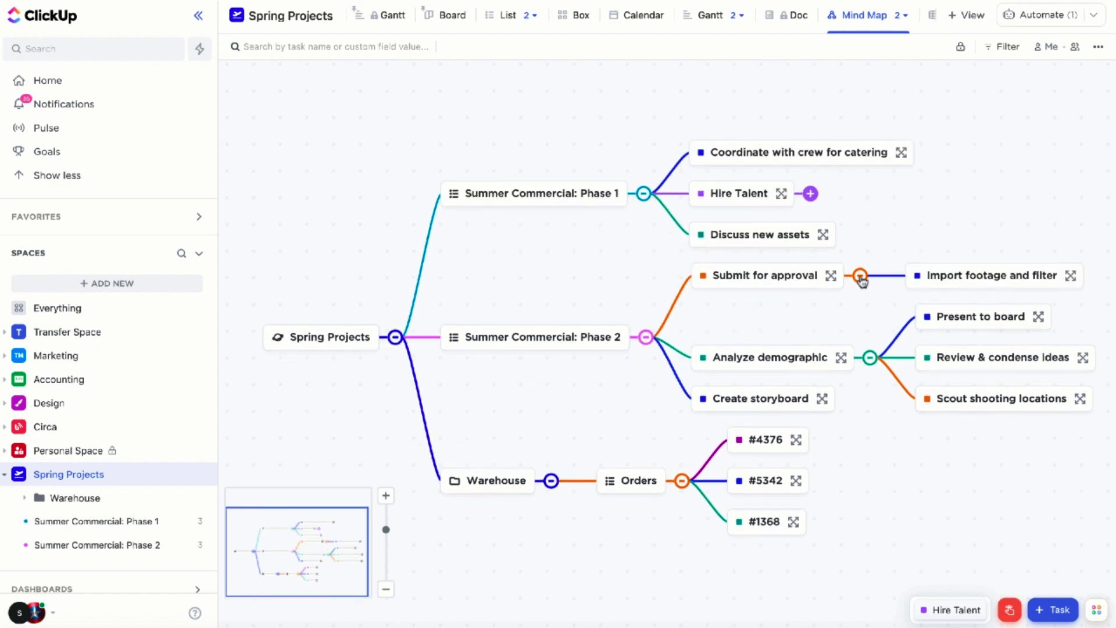
left_click(861, 276)
left_click(871, 318)
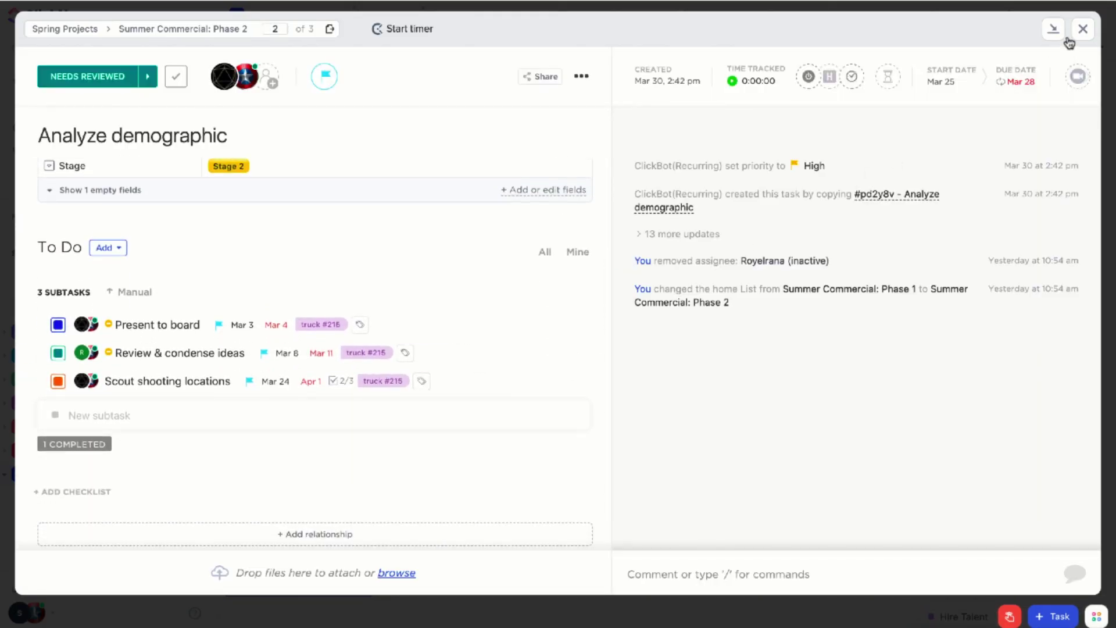
left_click(1083, 28)
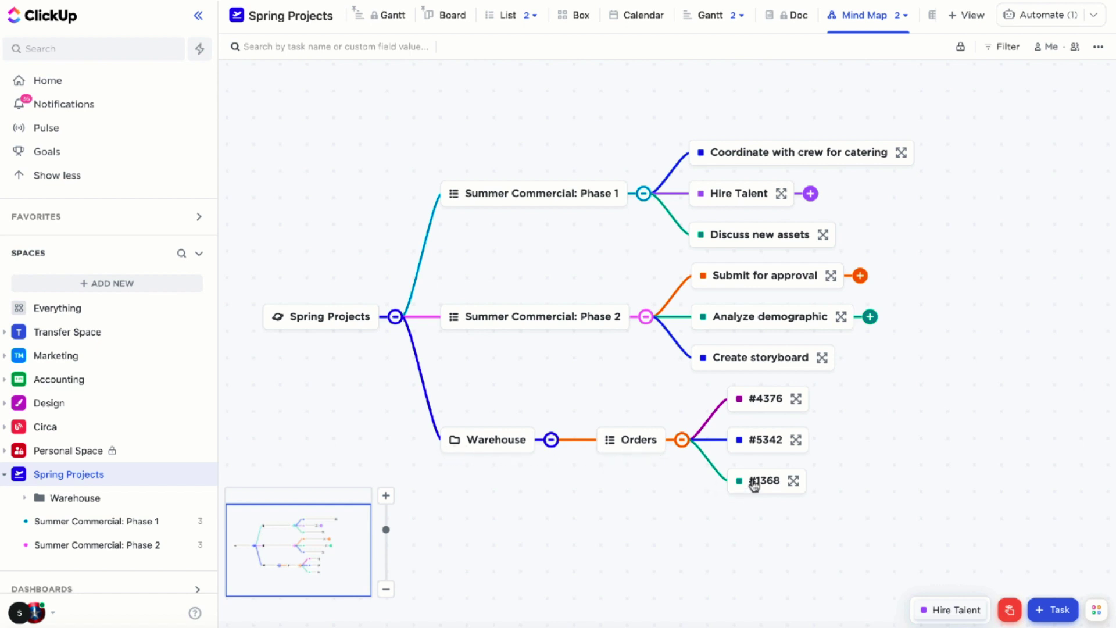
Show Analyze demographic's three subtasks and Submit for approval's subtask, then select Phase 2.
left_click(870, 317)
left_click(861, 277)
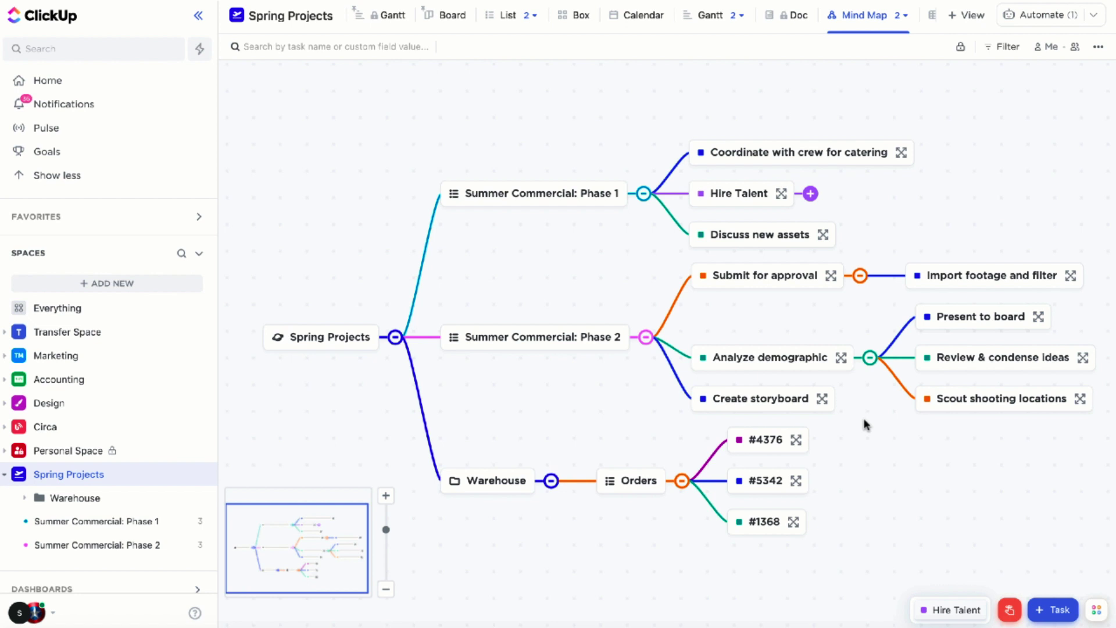
left_click(538, 338)
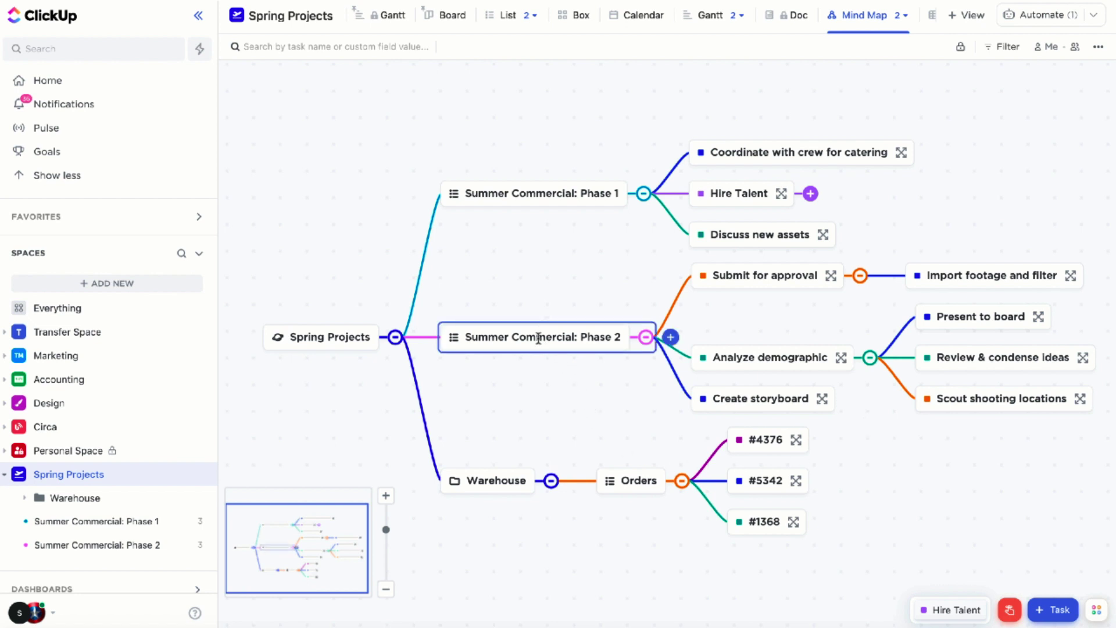
Add a child task named New Task under Summer Commercial: Phase 2.
left_click(671, 337)
type("New")
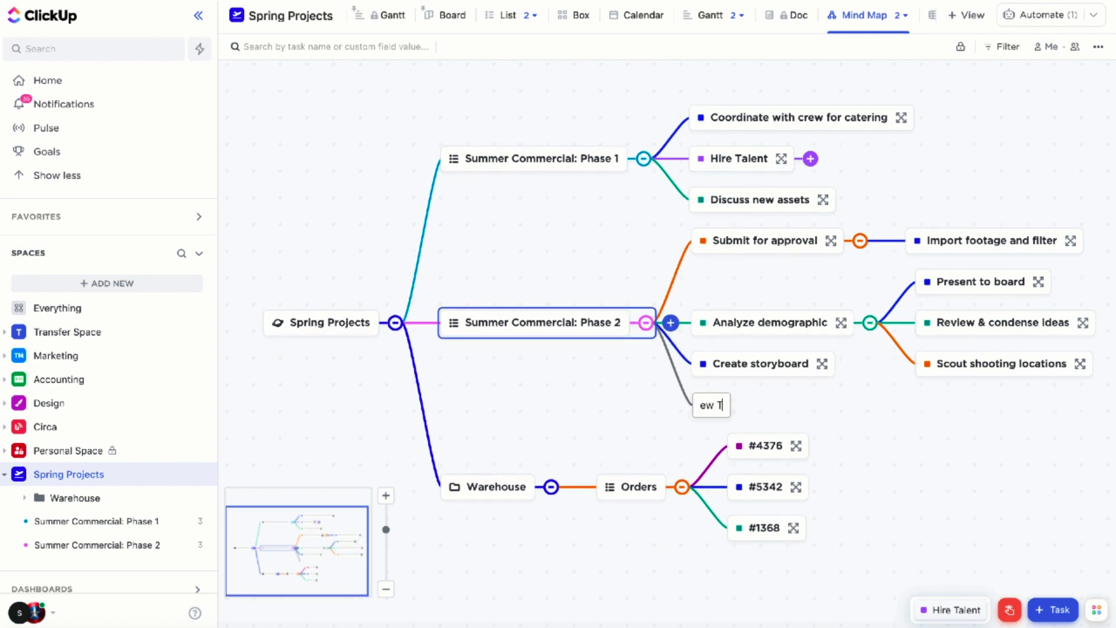
key("Return")
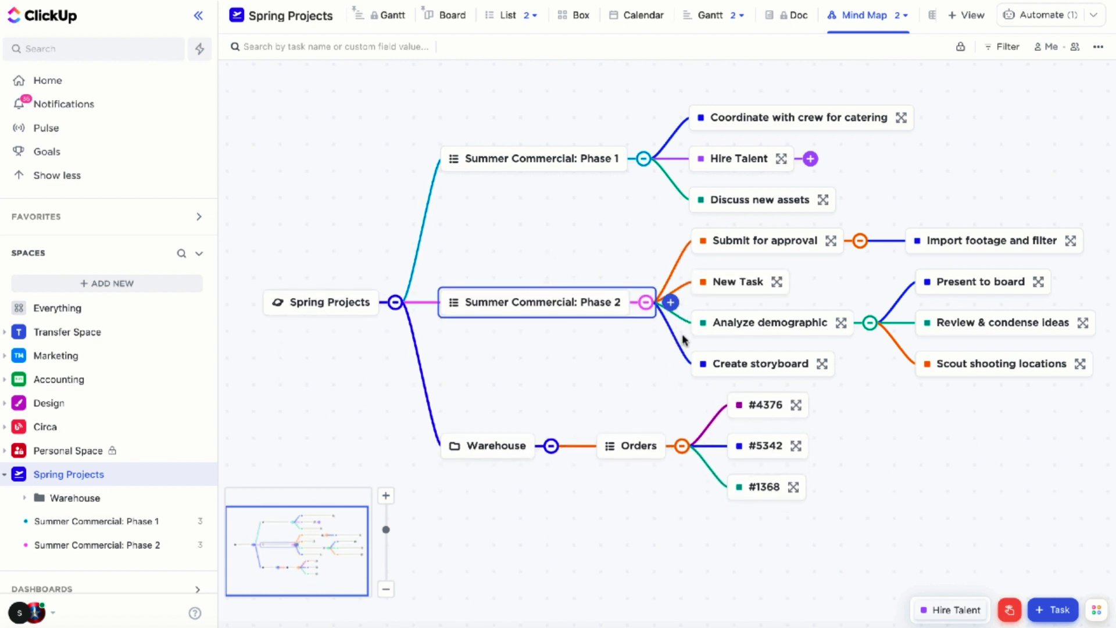
Add a child task named Subtask 1 under New Task.
left_click(748, 282)
left_click(806, 282)
type("S")
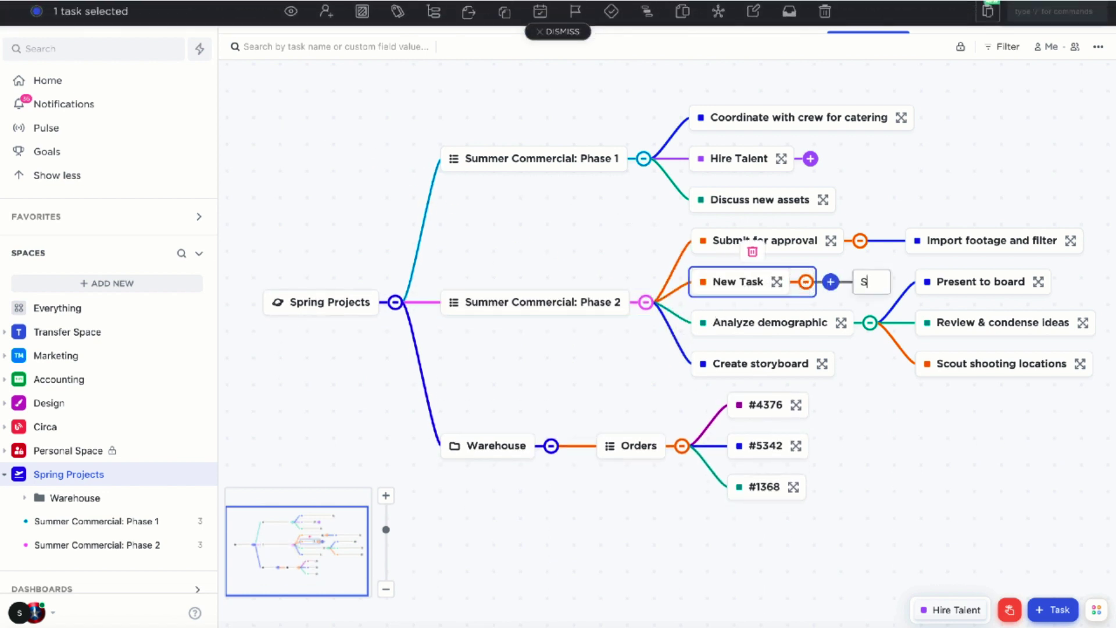
type("ubtask 1")
key("Return")
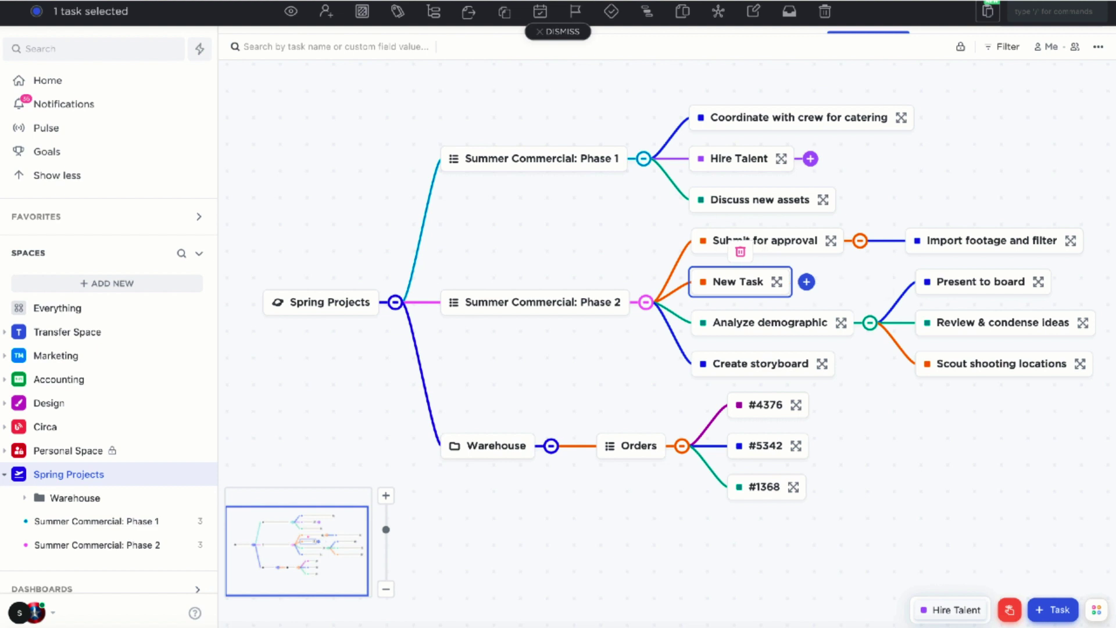
left_click(783, 314)
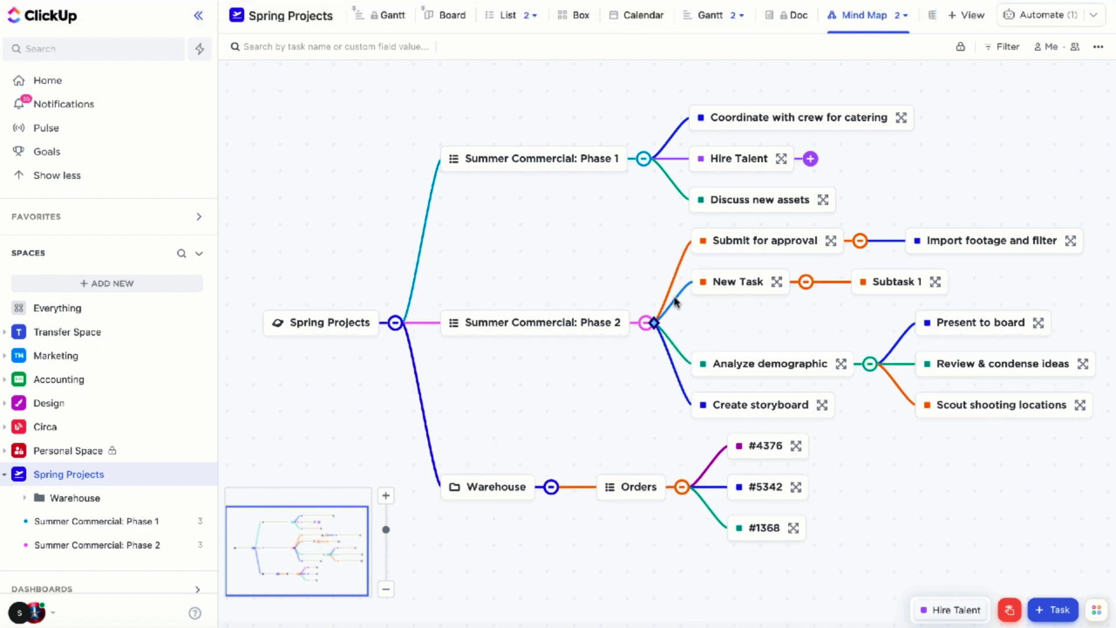
Drag New Task with Subtask 1 under Phase 1 and rename it to its owner's task name.
left_click_drag(653, 322, 643, 170)
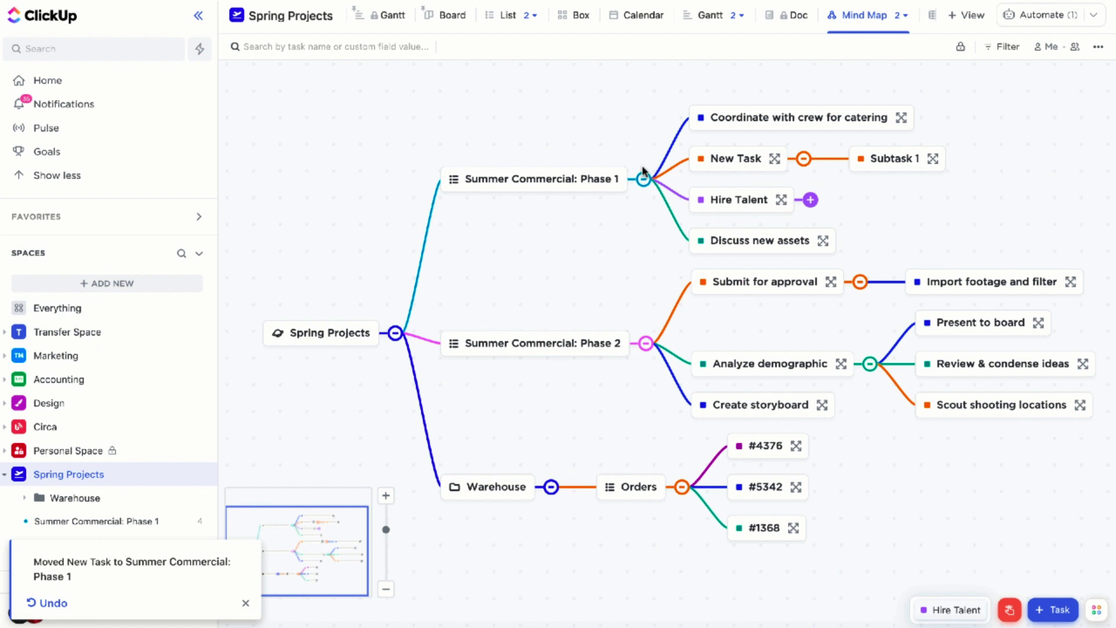
left_click(752, 165)
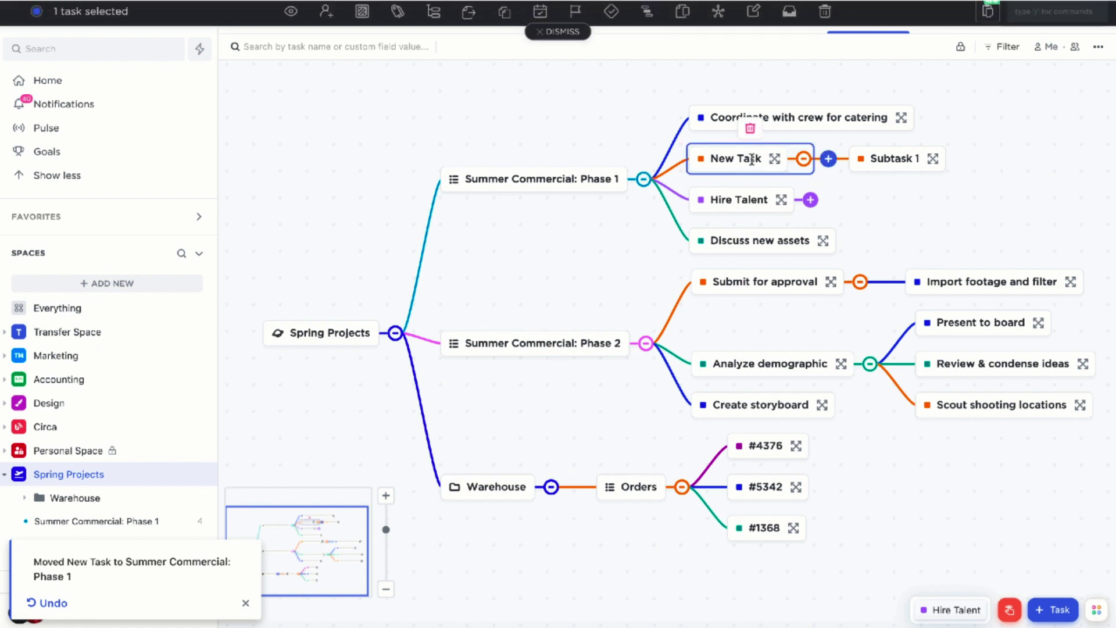
left_click(753, 160)
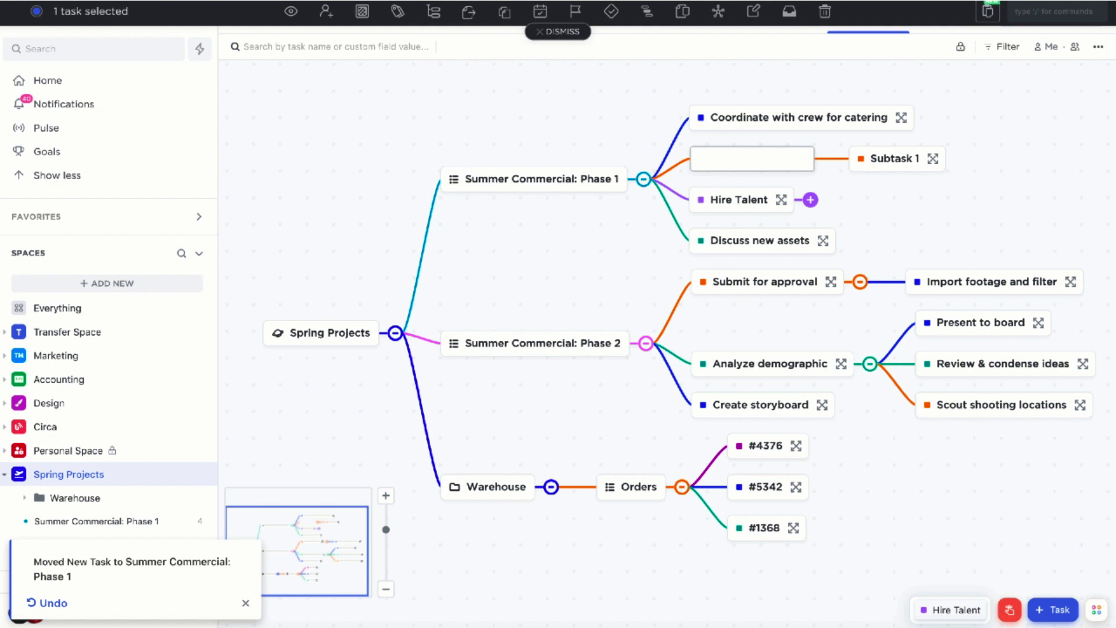
type("Aubrey's Task")
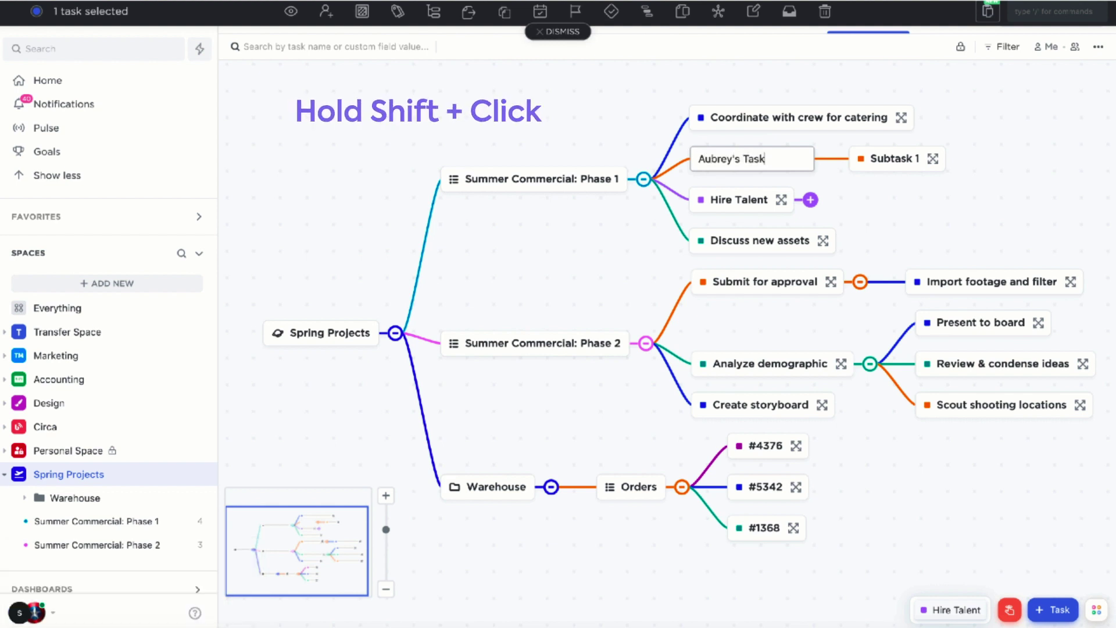
key("Return")
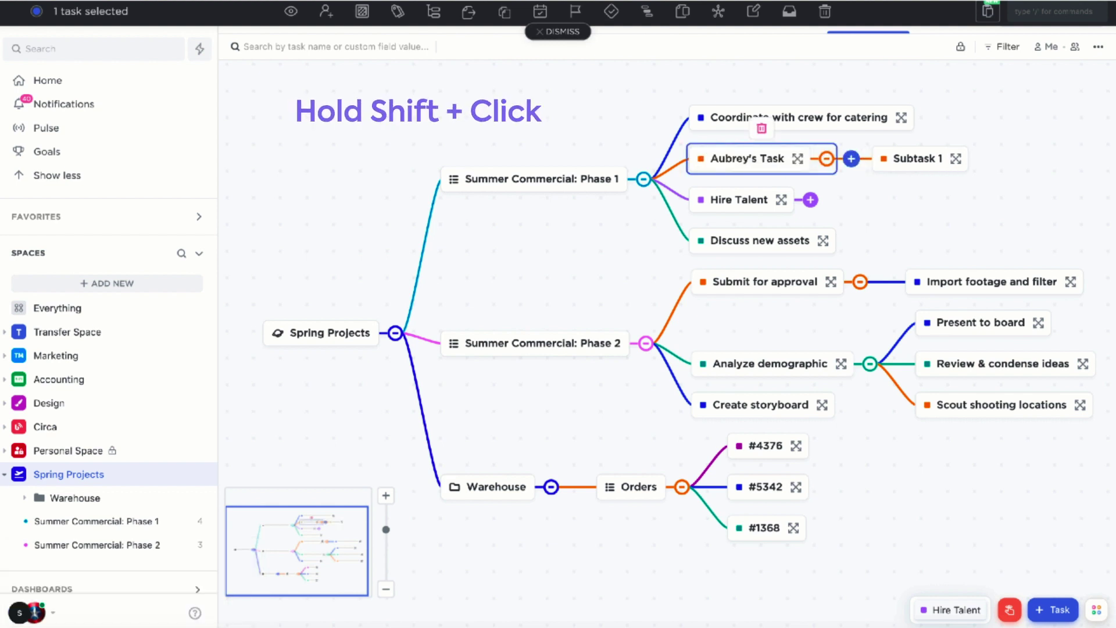
left_click(723, 120, "shift")
left_click(726, 203, "shift")
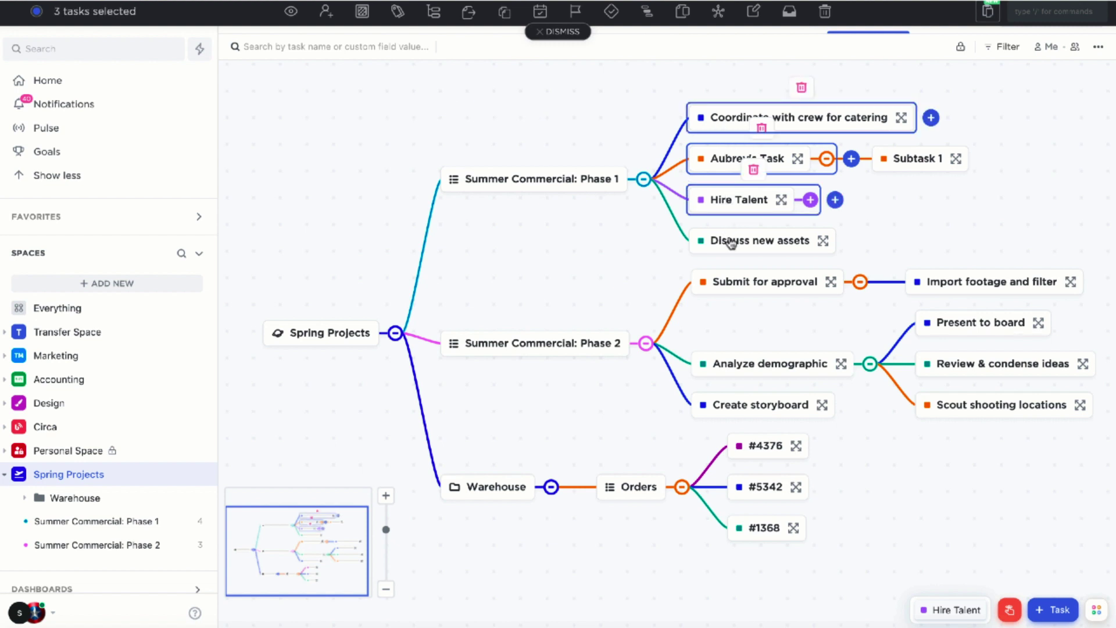
left_click(731, 238, "shift")
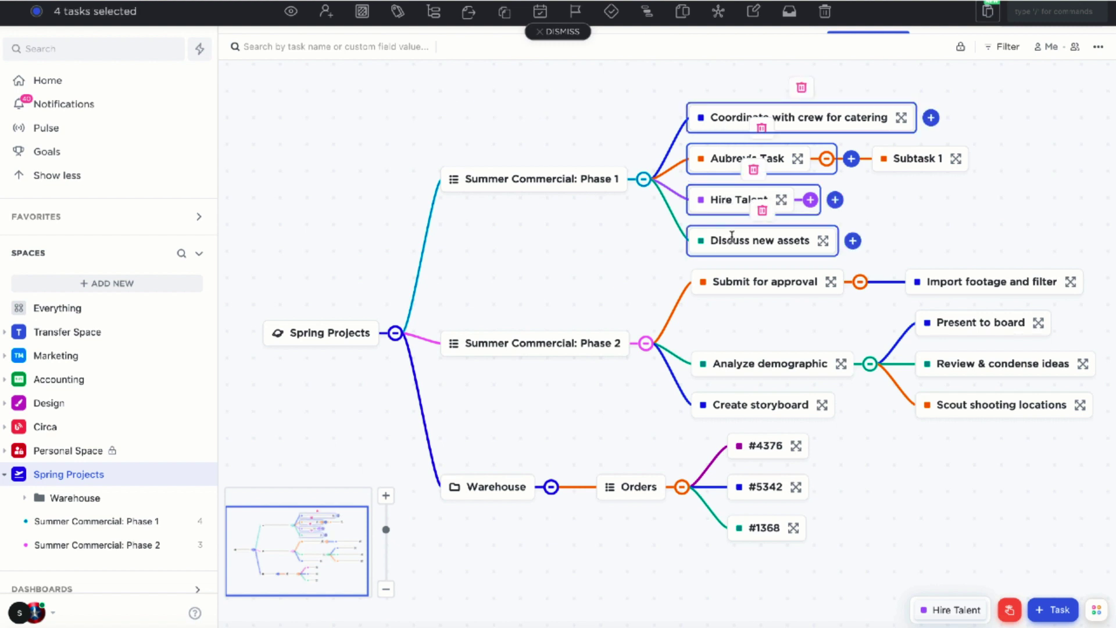
left_click(562, 35)
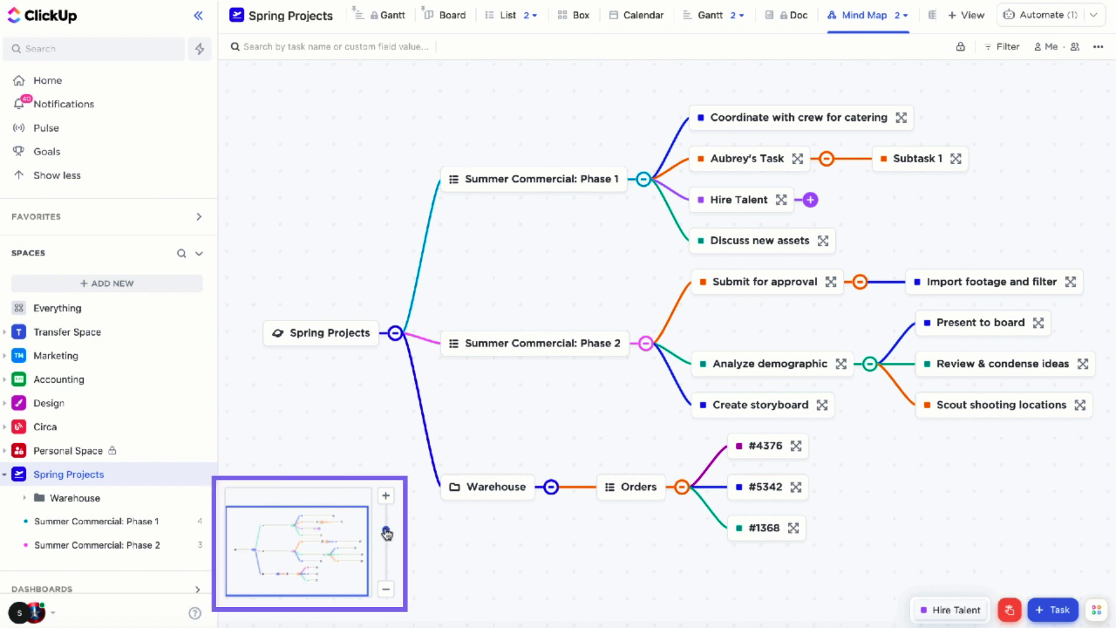
Add a third Mind Map view to Spring Projects using the Blank structure.
left_click_drag(387, 534, 387, 539)
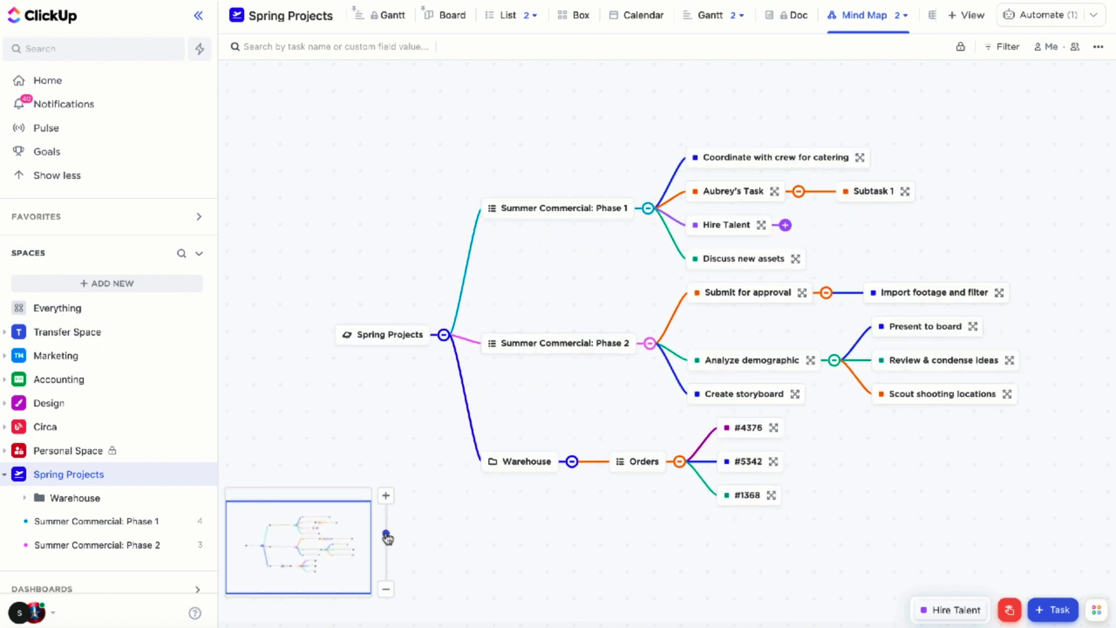
left_click(966, 15)
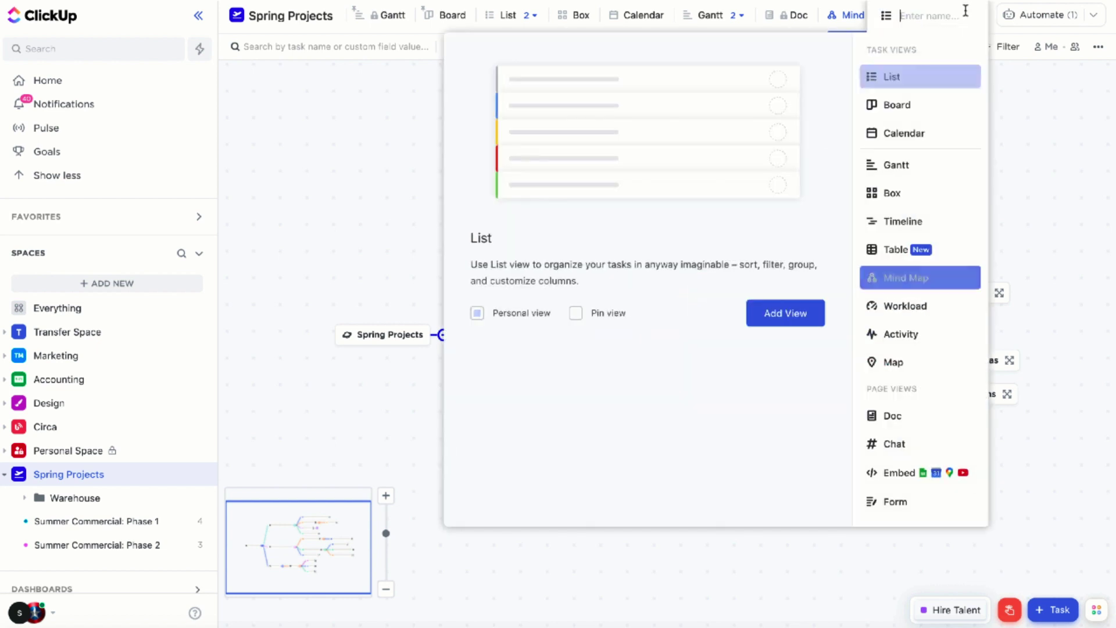
left_click(898, 277)
left_click(782, 312)
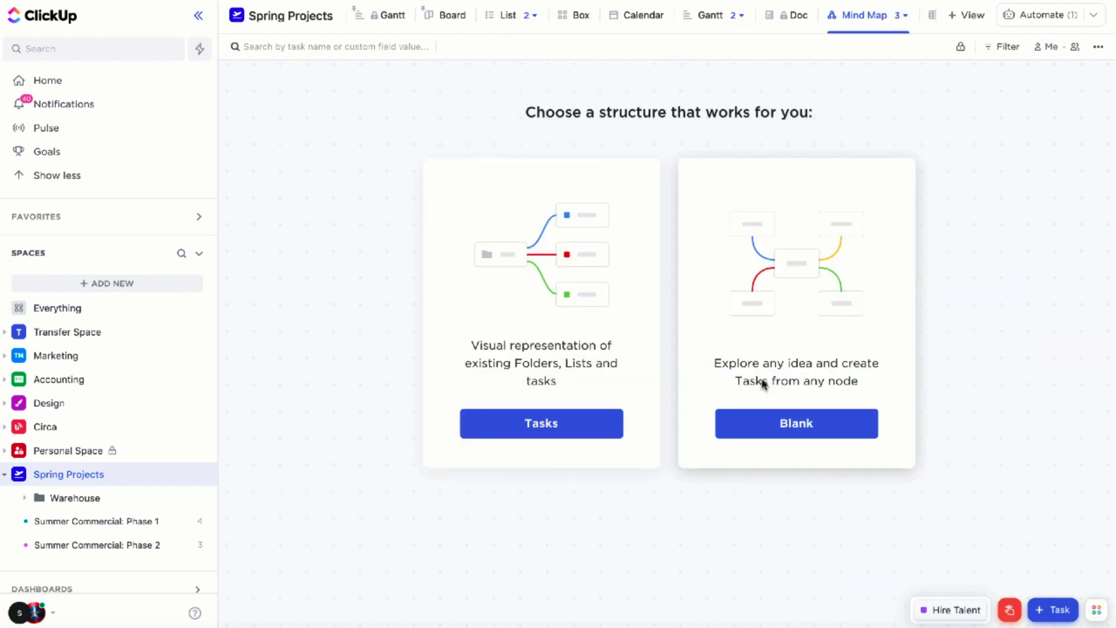
left_click(781, 430)
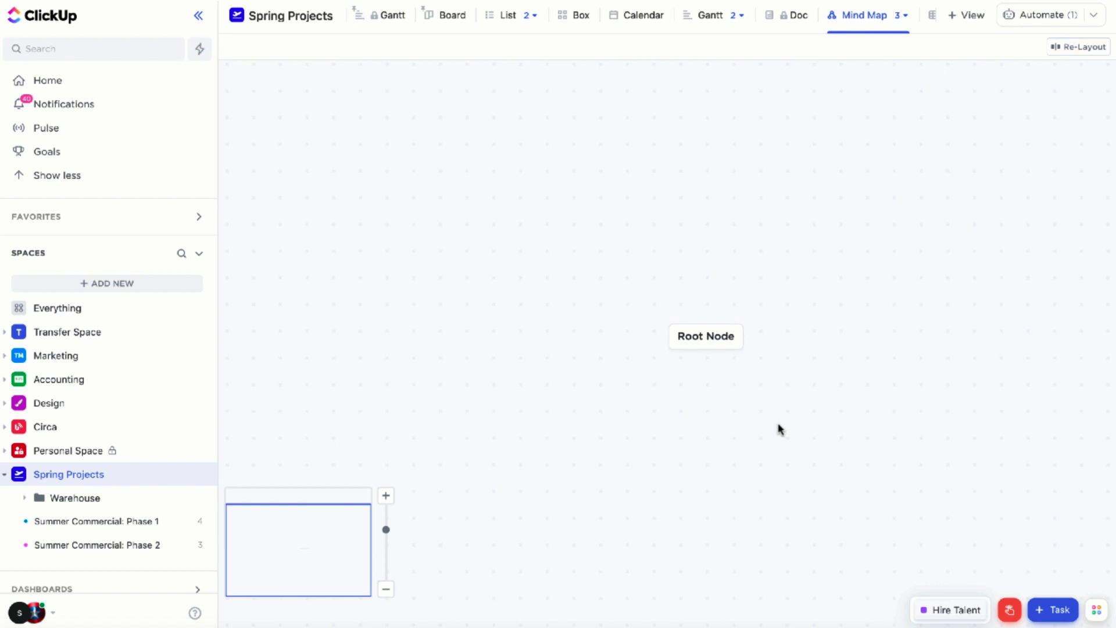
Name the root New Root and create its child nodes Task 1, Task 2 and Task 3.
left_click(737, 339)
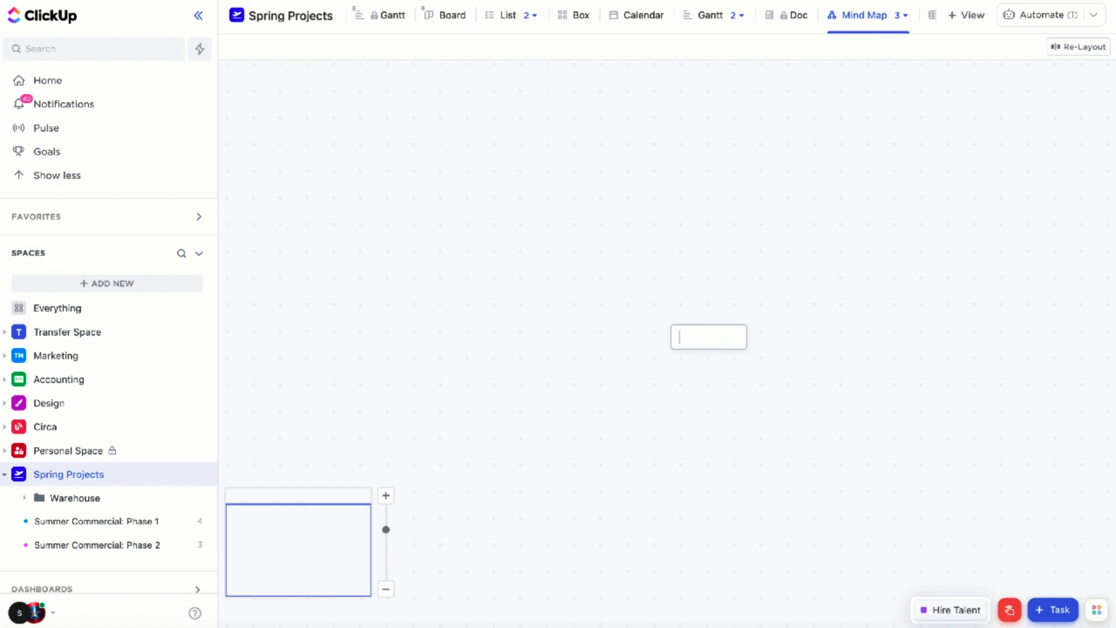
type("New Root")
key("Tab")
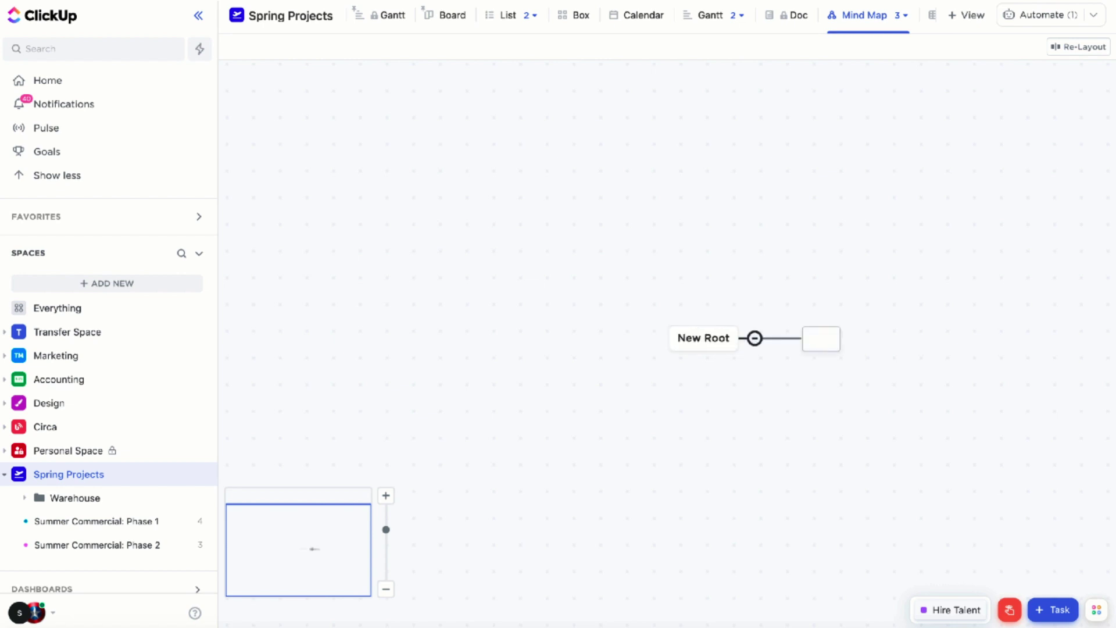
type("Task 1")
key("Return")
type("Ta")
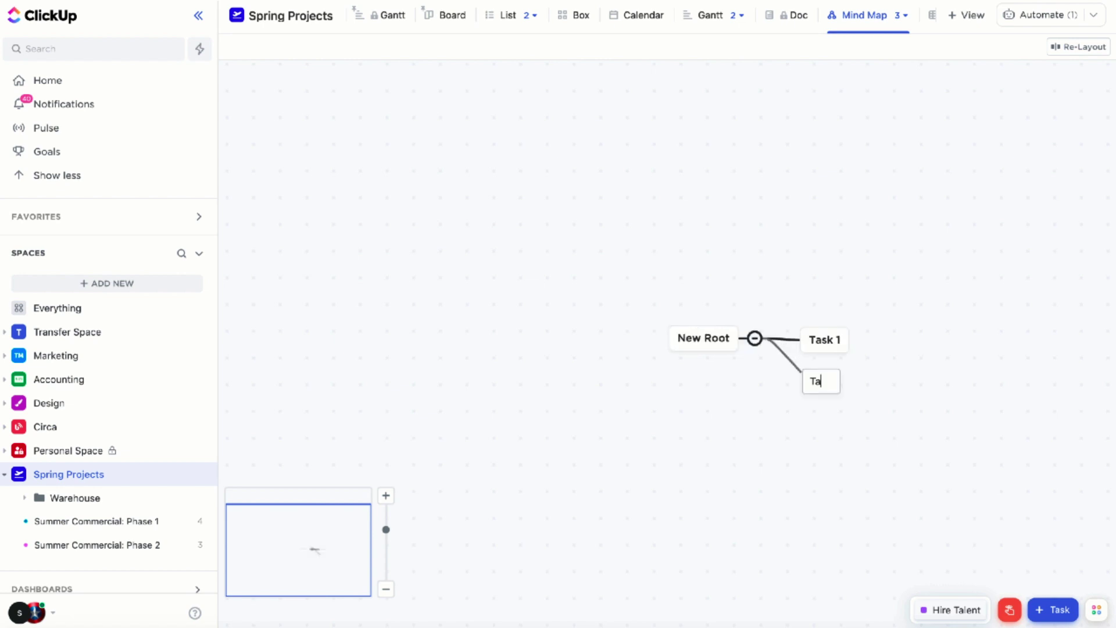
type("sk 2")
key("Return")
type("Task")
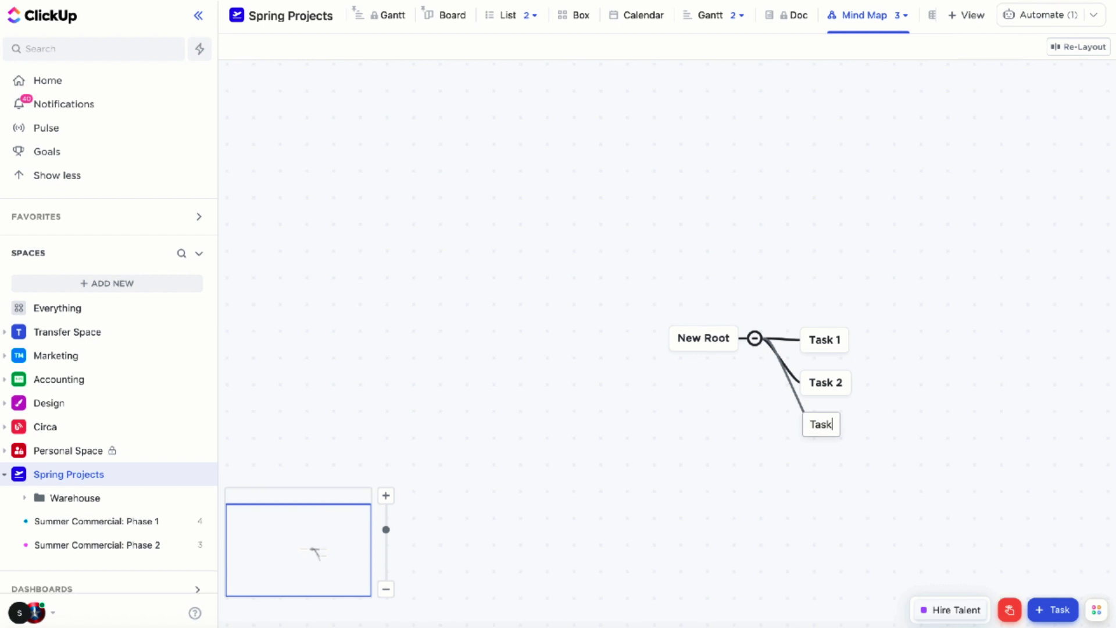
key("Return")
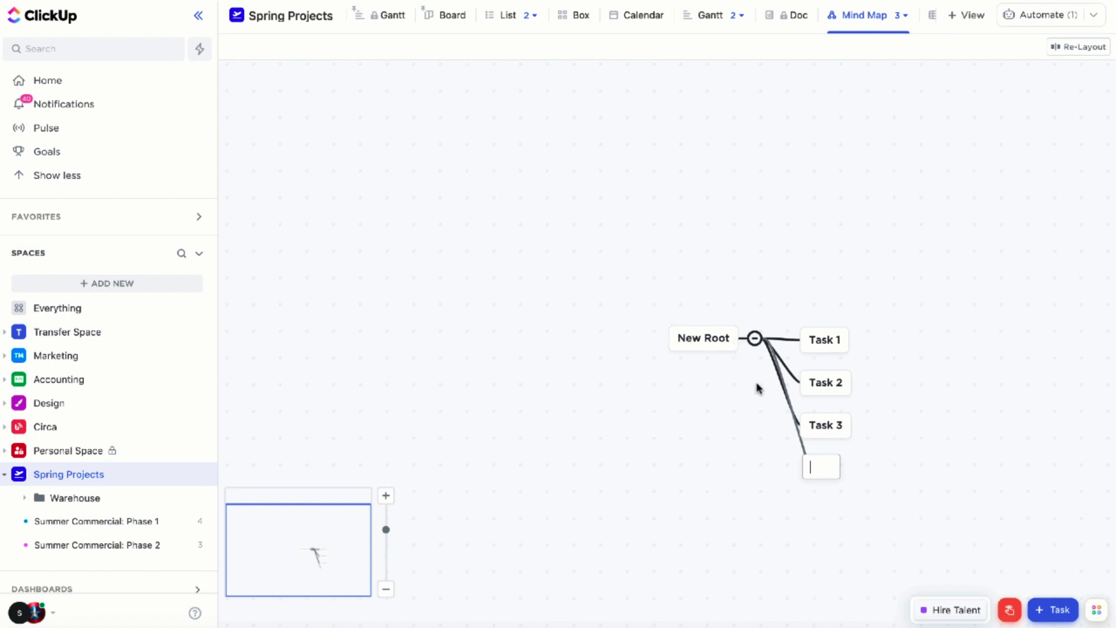
key("Escape")
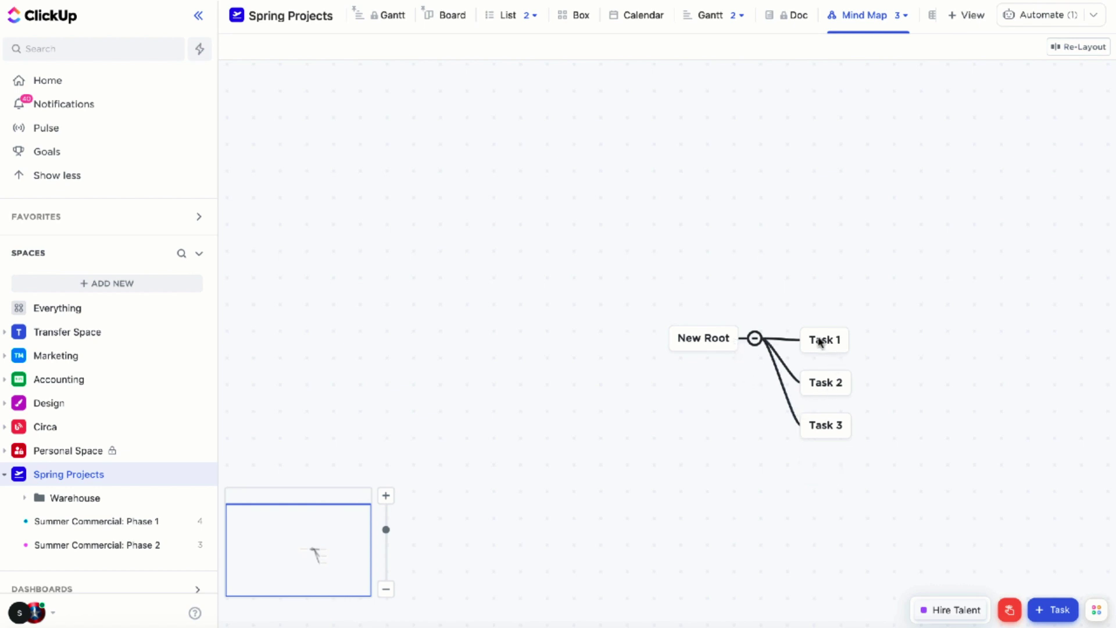
Colour the Task 1 branch blue and the Task 2 branch purple.
left_click(822, 341)
left_click(860, 309)
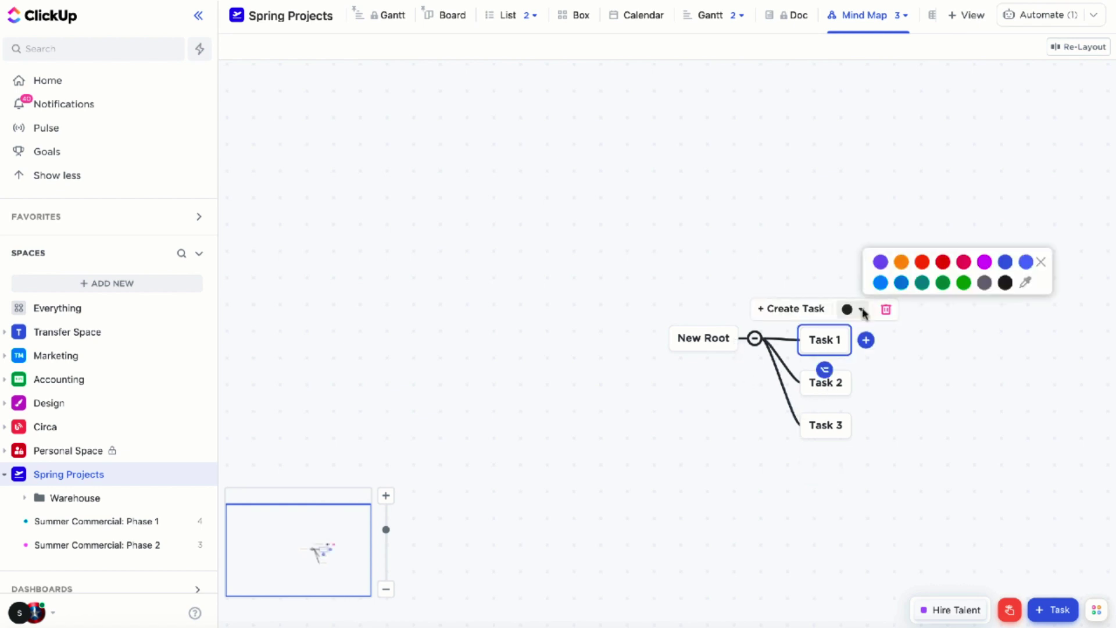
left_click(875, 282)
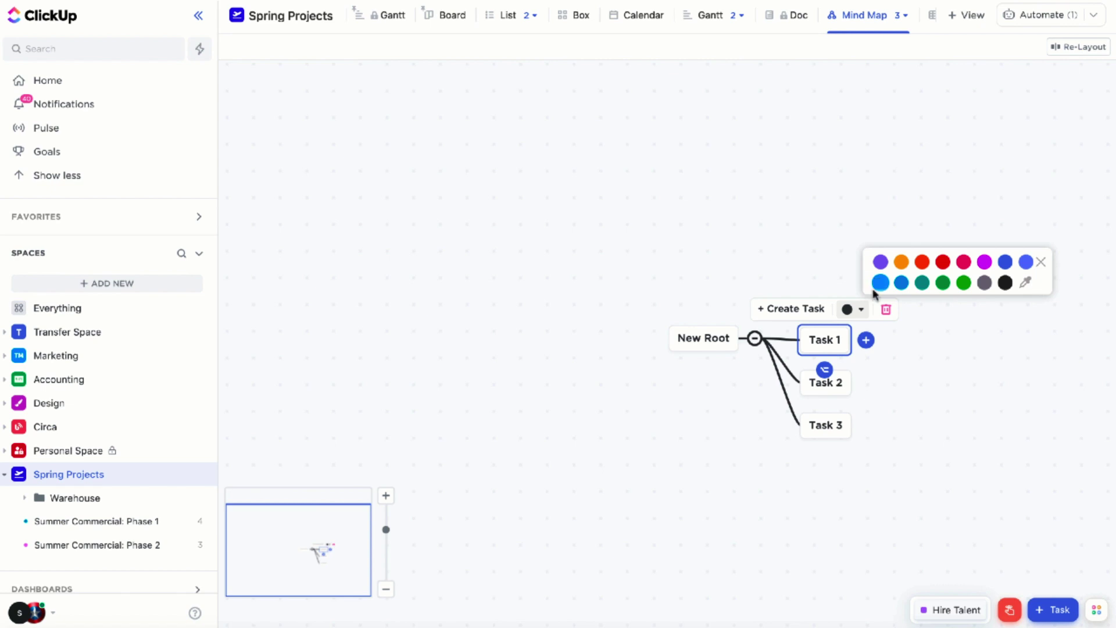
left_click(830, 383)
left_click(860, 352)
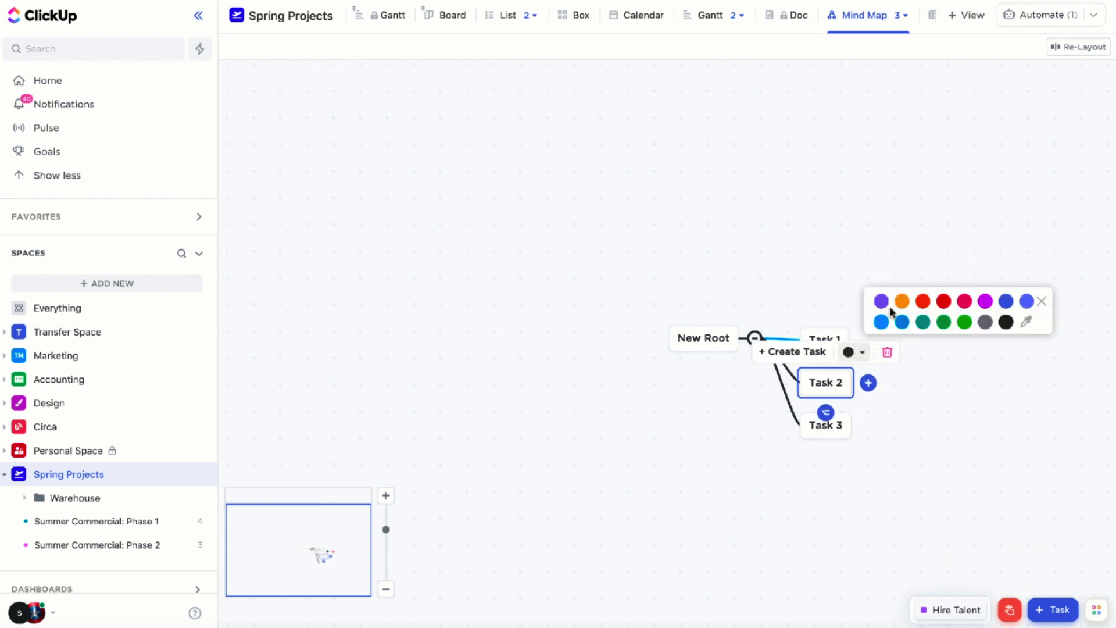
key("Return")
left_click(826, 298)
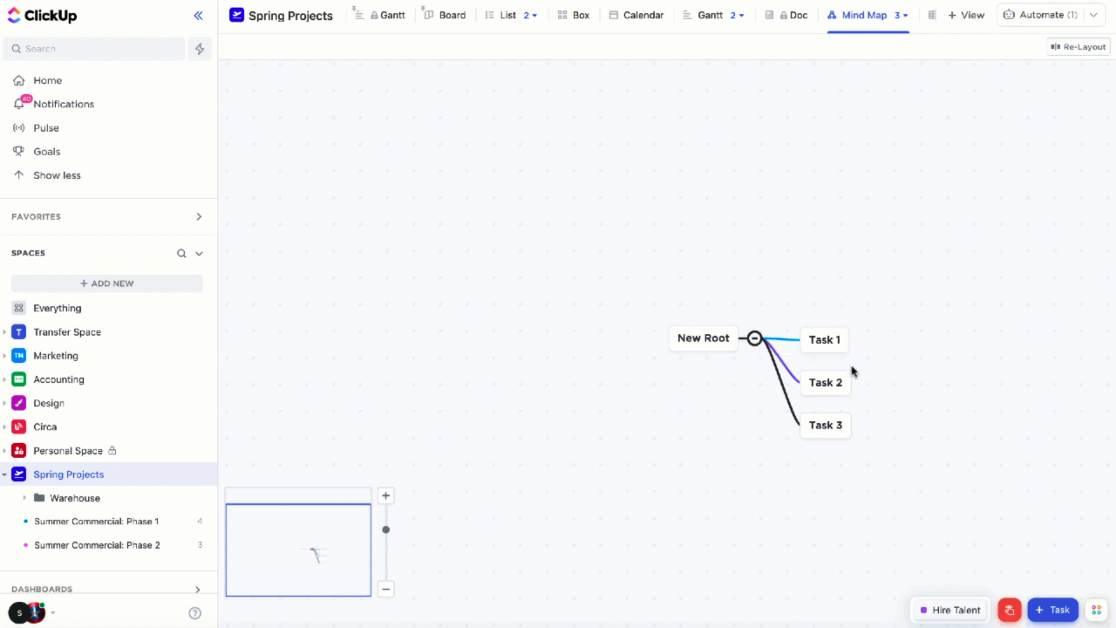
Colour the Task 3 branch red.
left_click(830, 424)
left_click(849, 395)
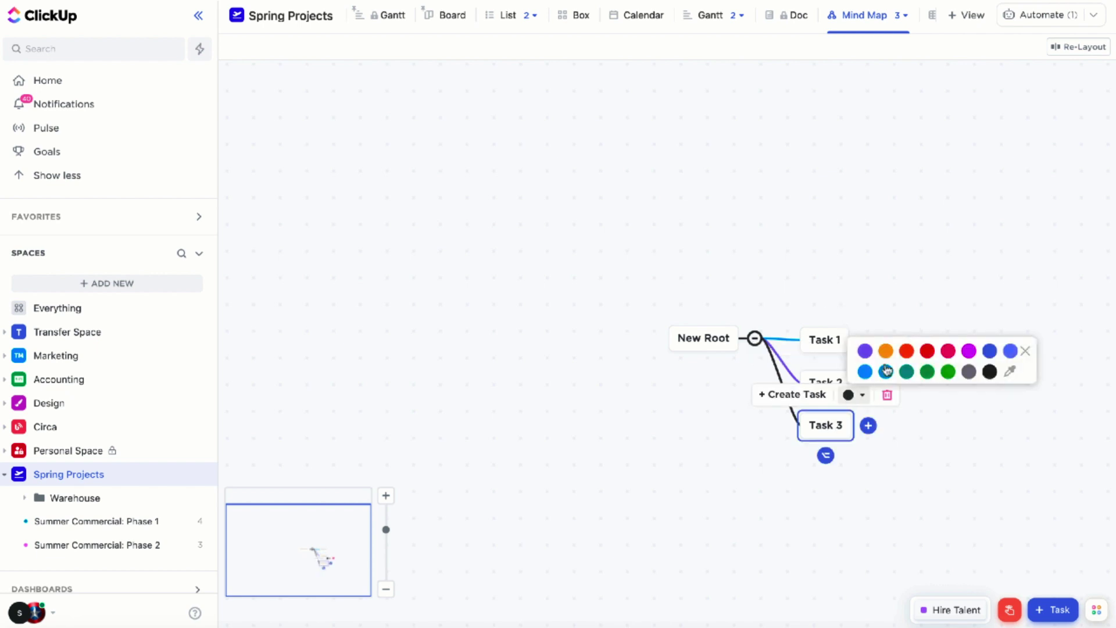
left_click(935, 351)
key("Return")
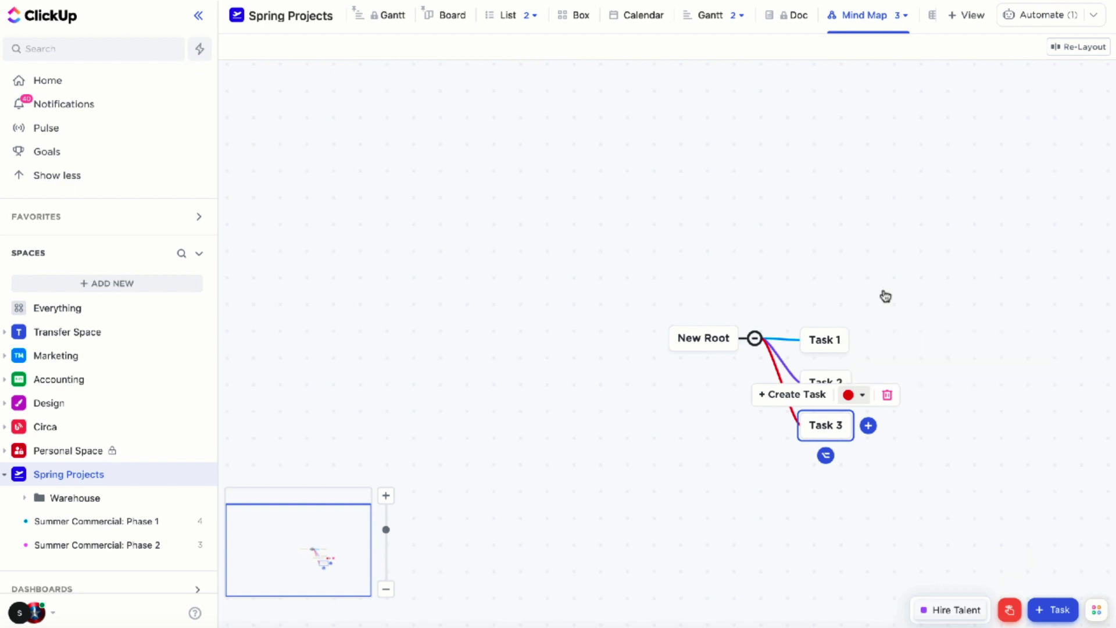
left_click(884, 294)
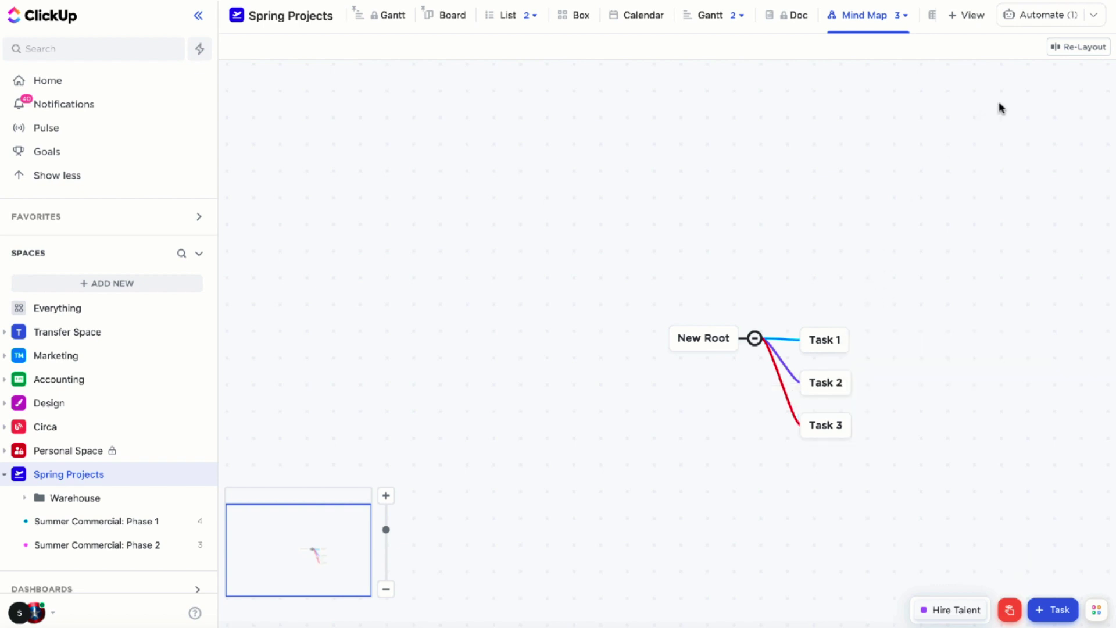
Re-lay out the branches evenly around New Root and add an empty child under Task 1.
left_click(1073, 49)
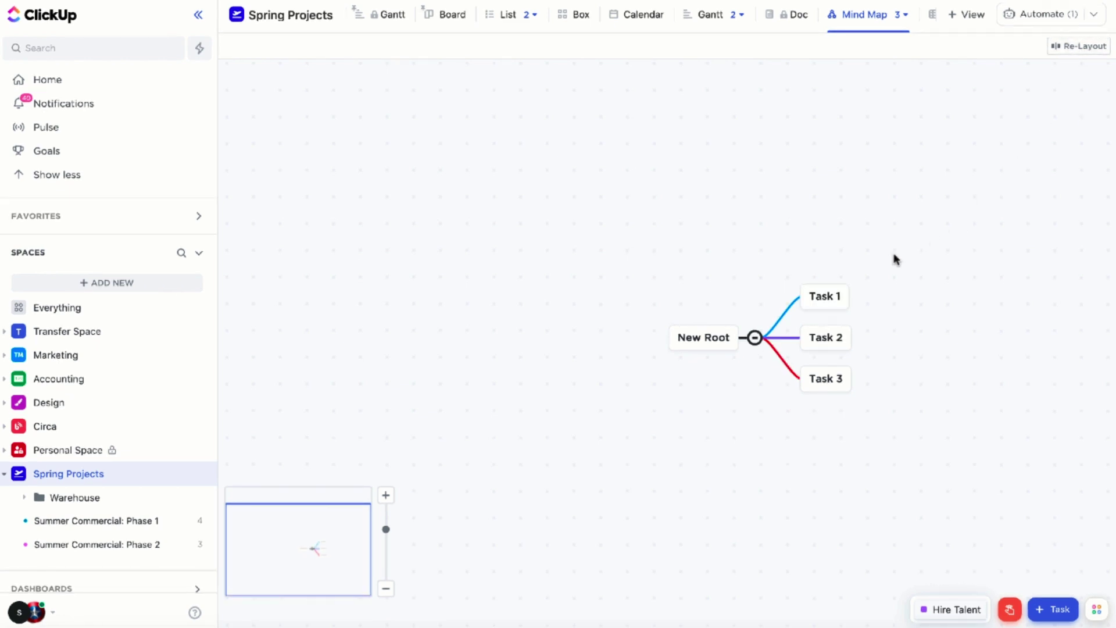
left_click(835, 296)
left_click(866, 297)
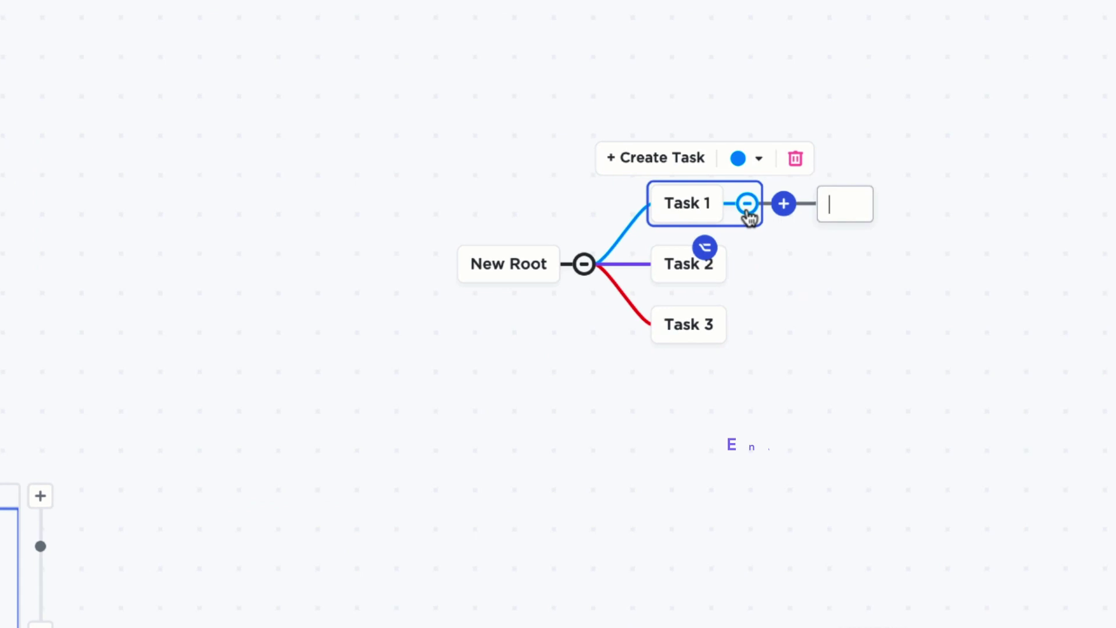
Enter Subtask, Subtask 2 and Subtask 3 under Task 1, nesting Subtask 4 beneath Subtask 3.
type("Subtask")
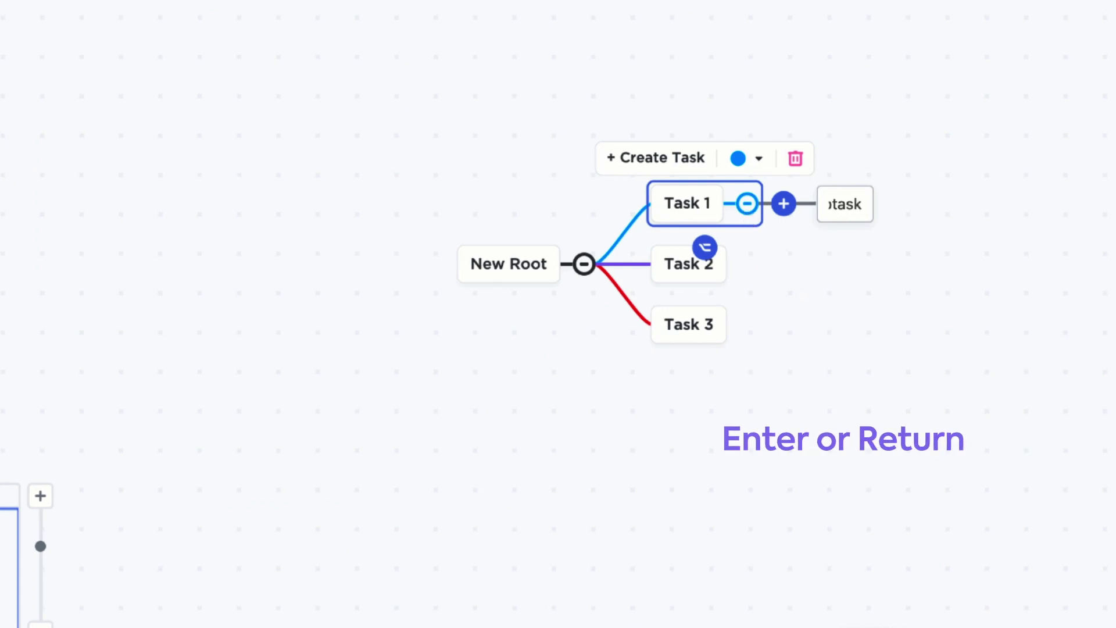
key("Return")
type("Subtask 2")
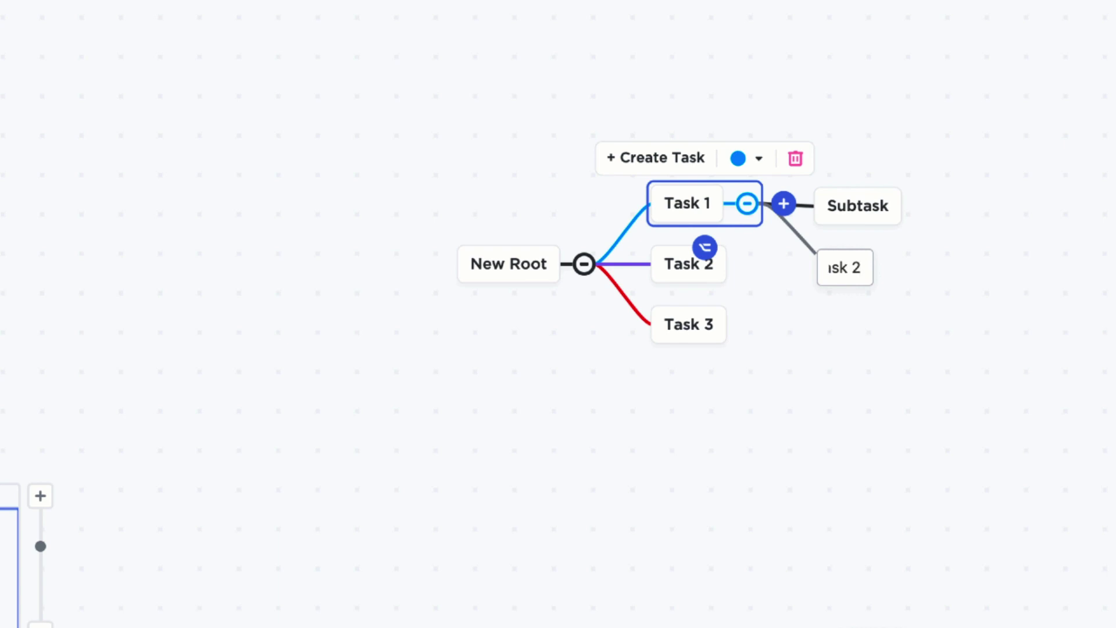
key("Return")
type("Subtask")
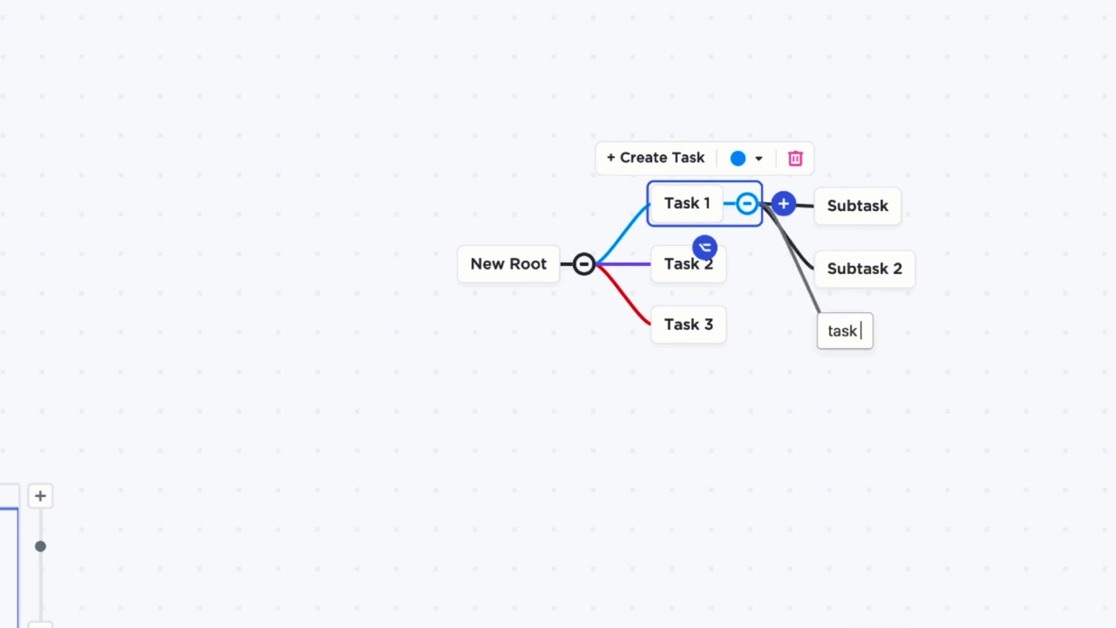
type(" 3")
key("Tab")
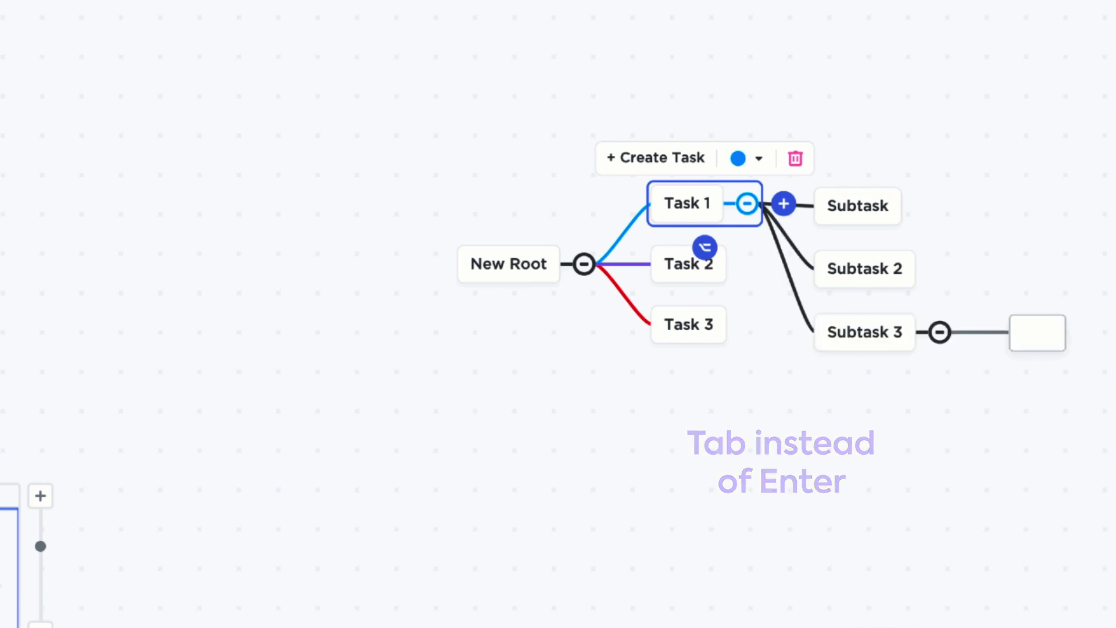
type("Subtask")
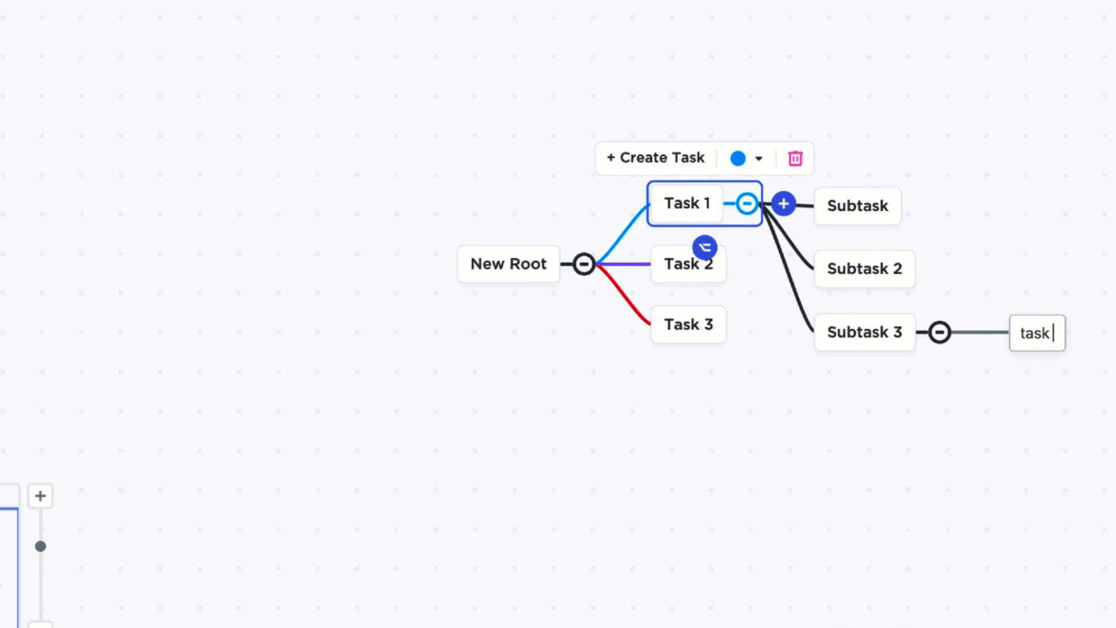
type(" 4")
key("Return")
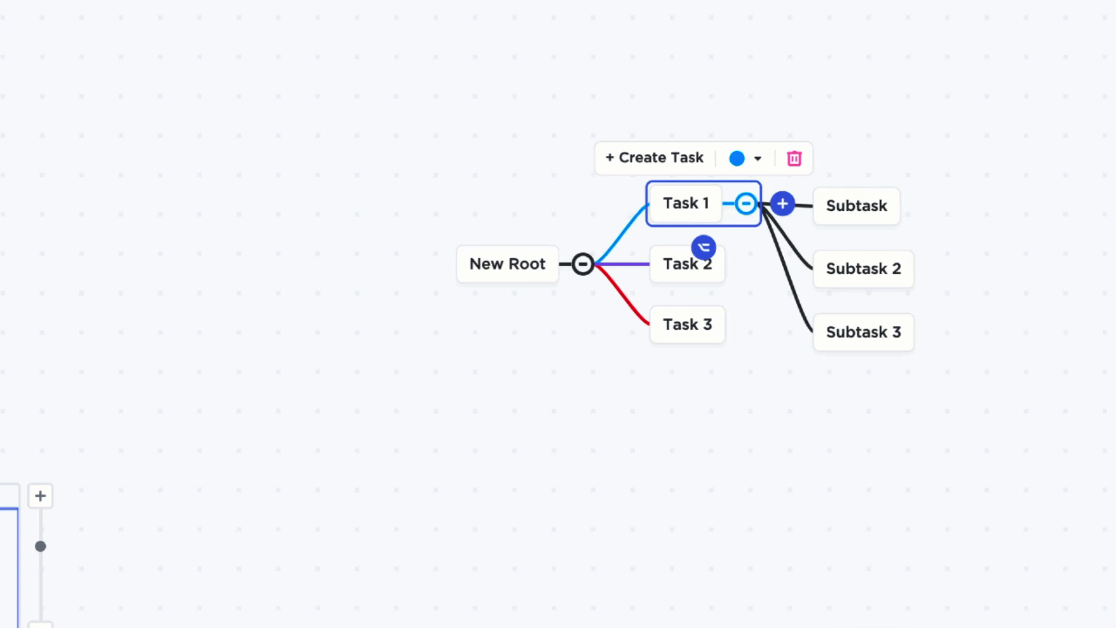
key("Escape")
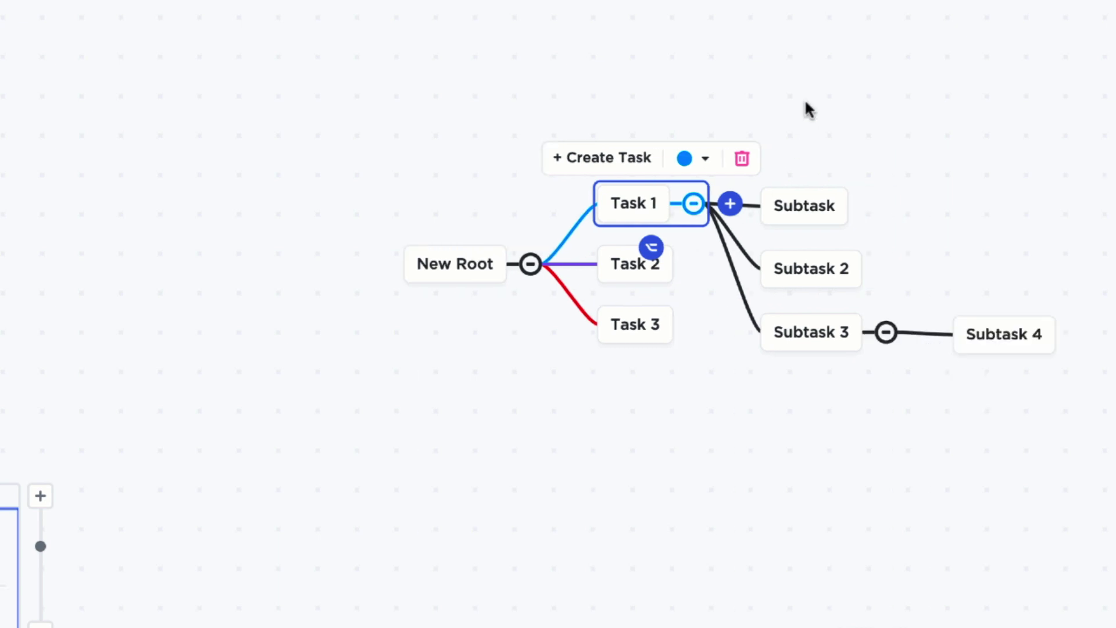
key("space")
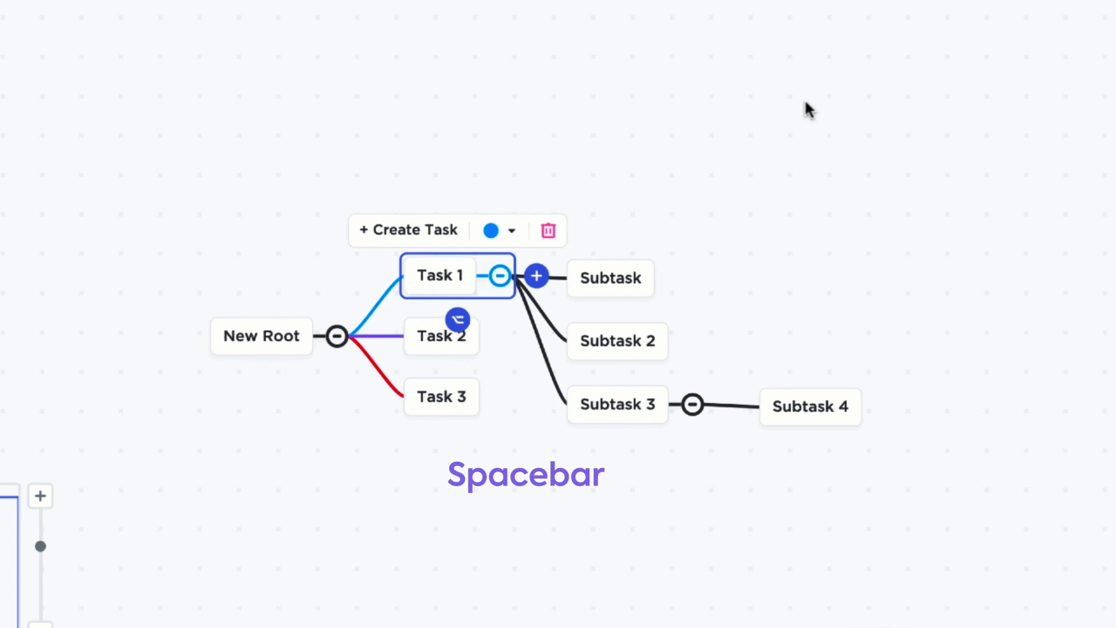
left_click(773, 275)
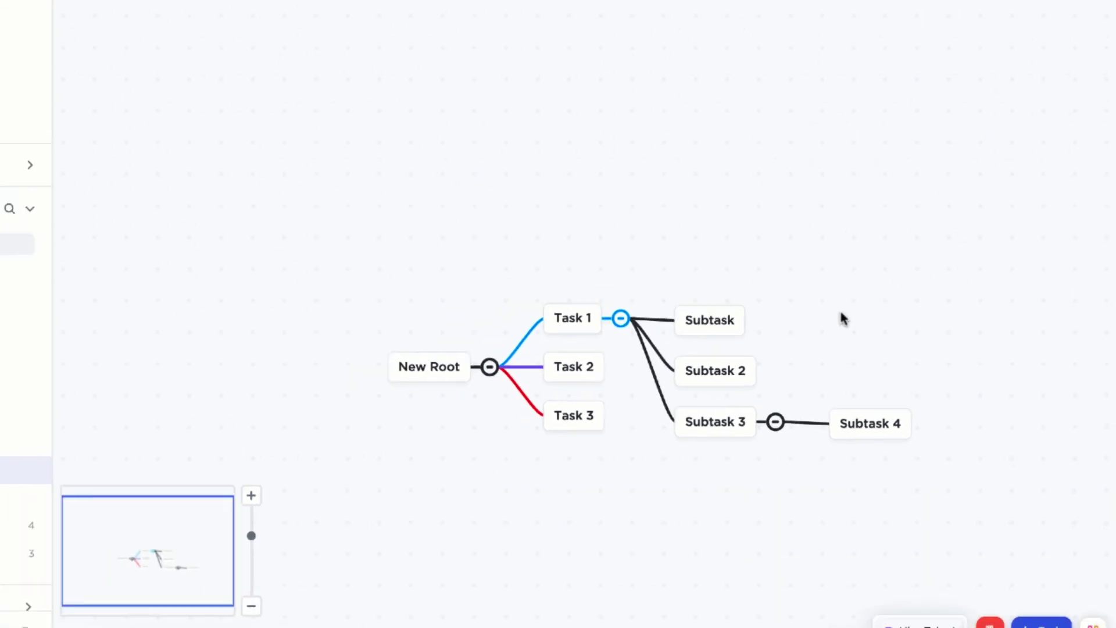
Return to the Spring Projects tasks mind map and collapse Submit for approval, Analyze demographic and New Task.
left_click(901, 17)
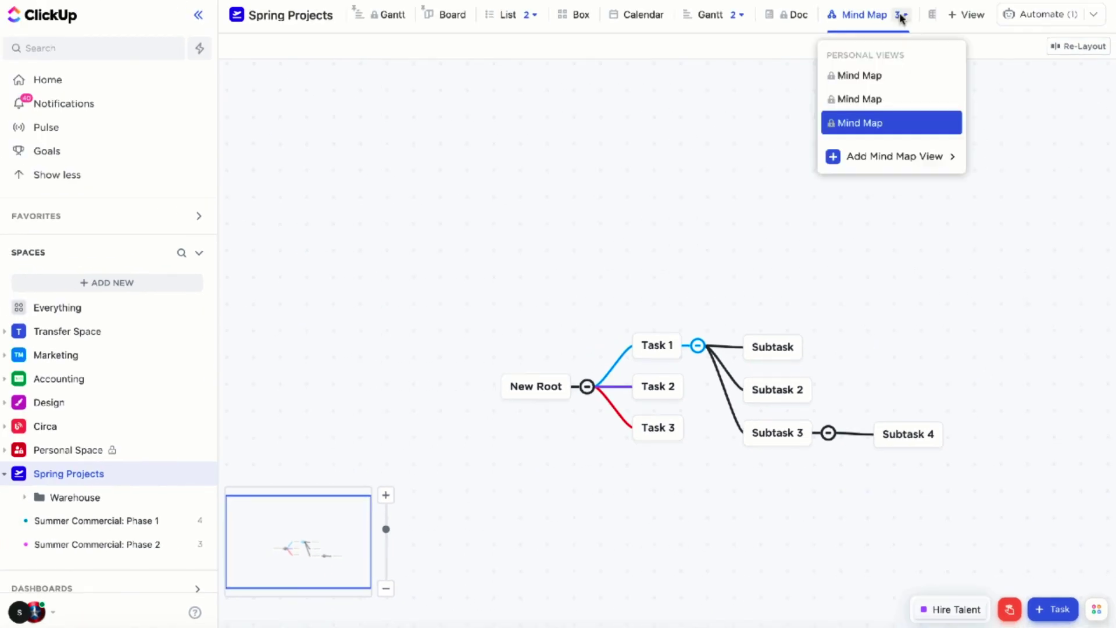
left_click(872, 99)
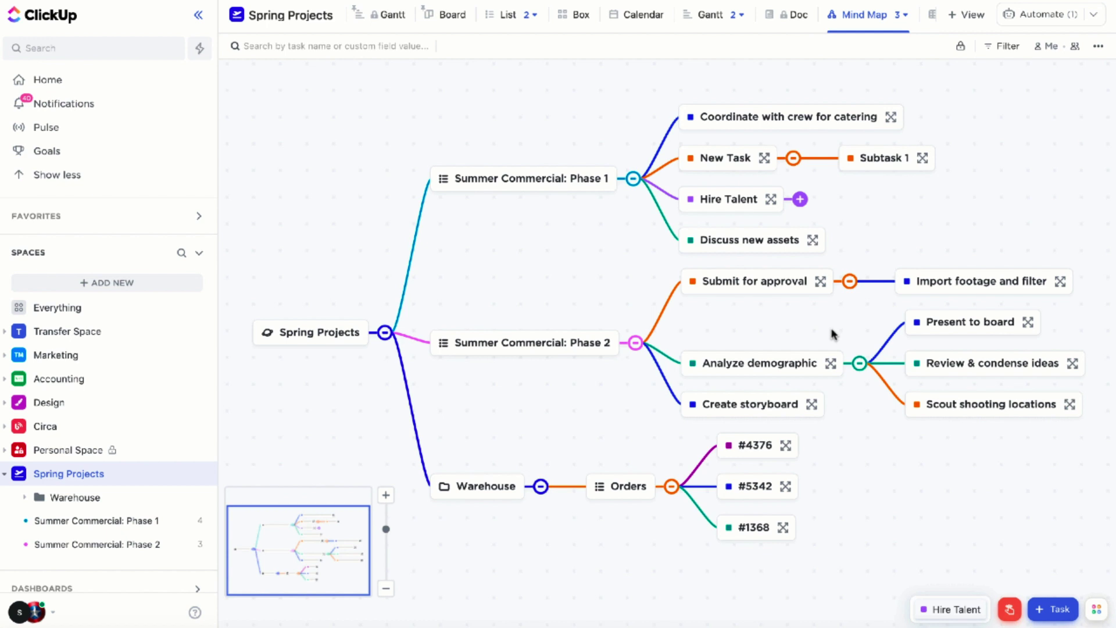
left_click(850, 281)
left_click(859, 322)
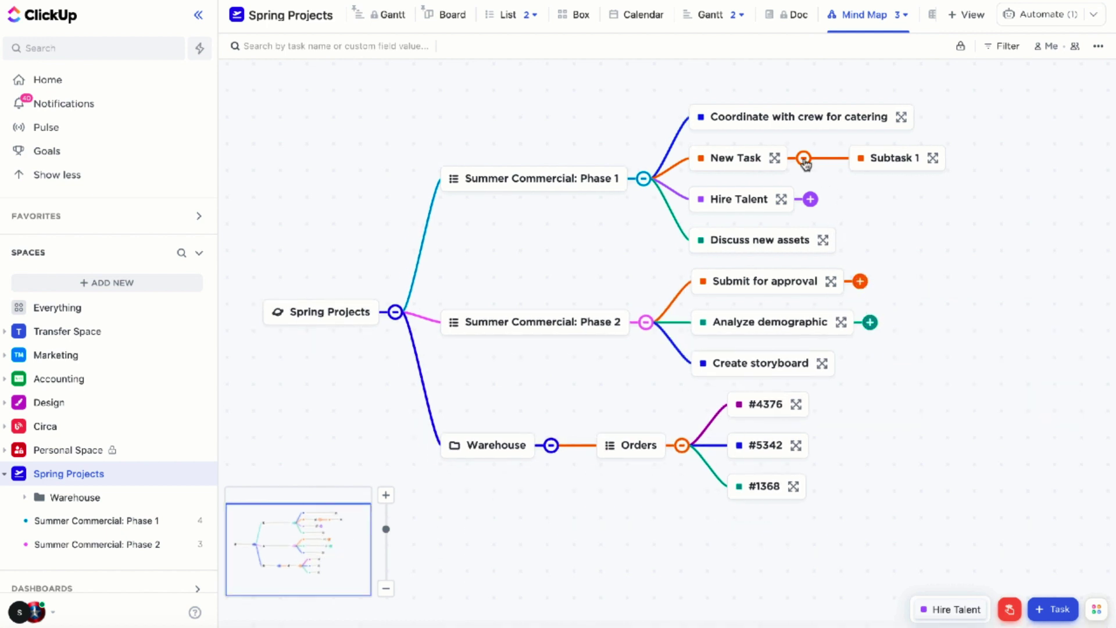
left_click(803, 158)
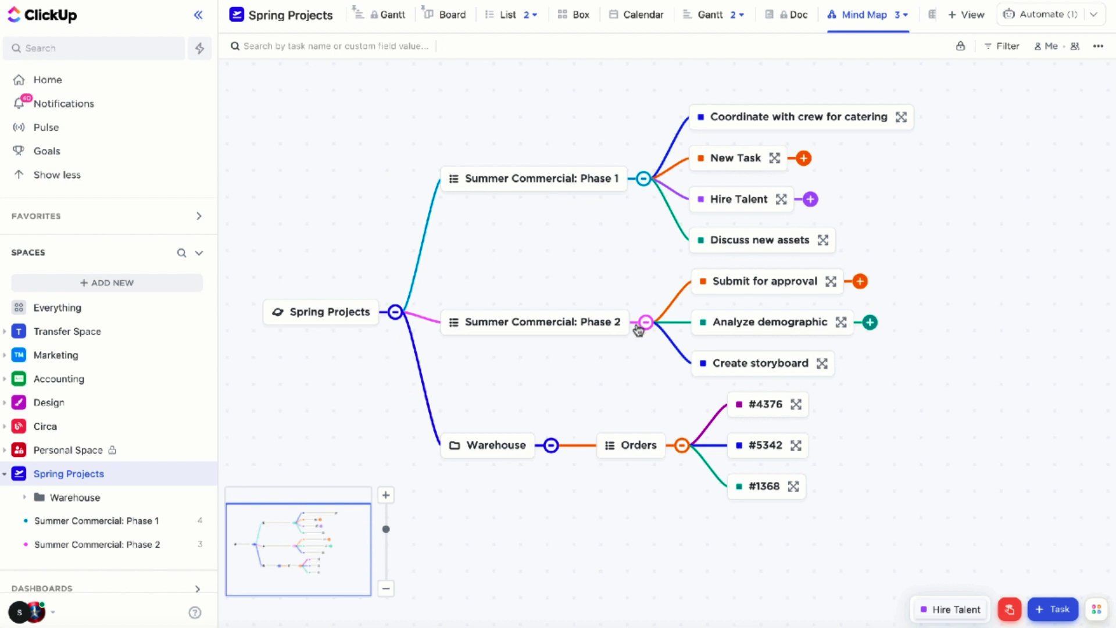